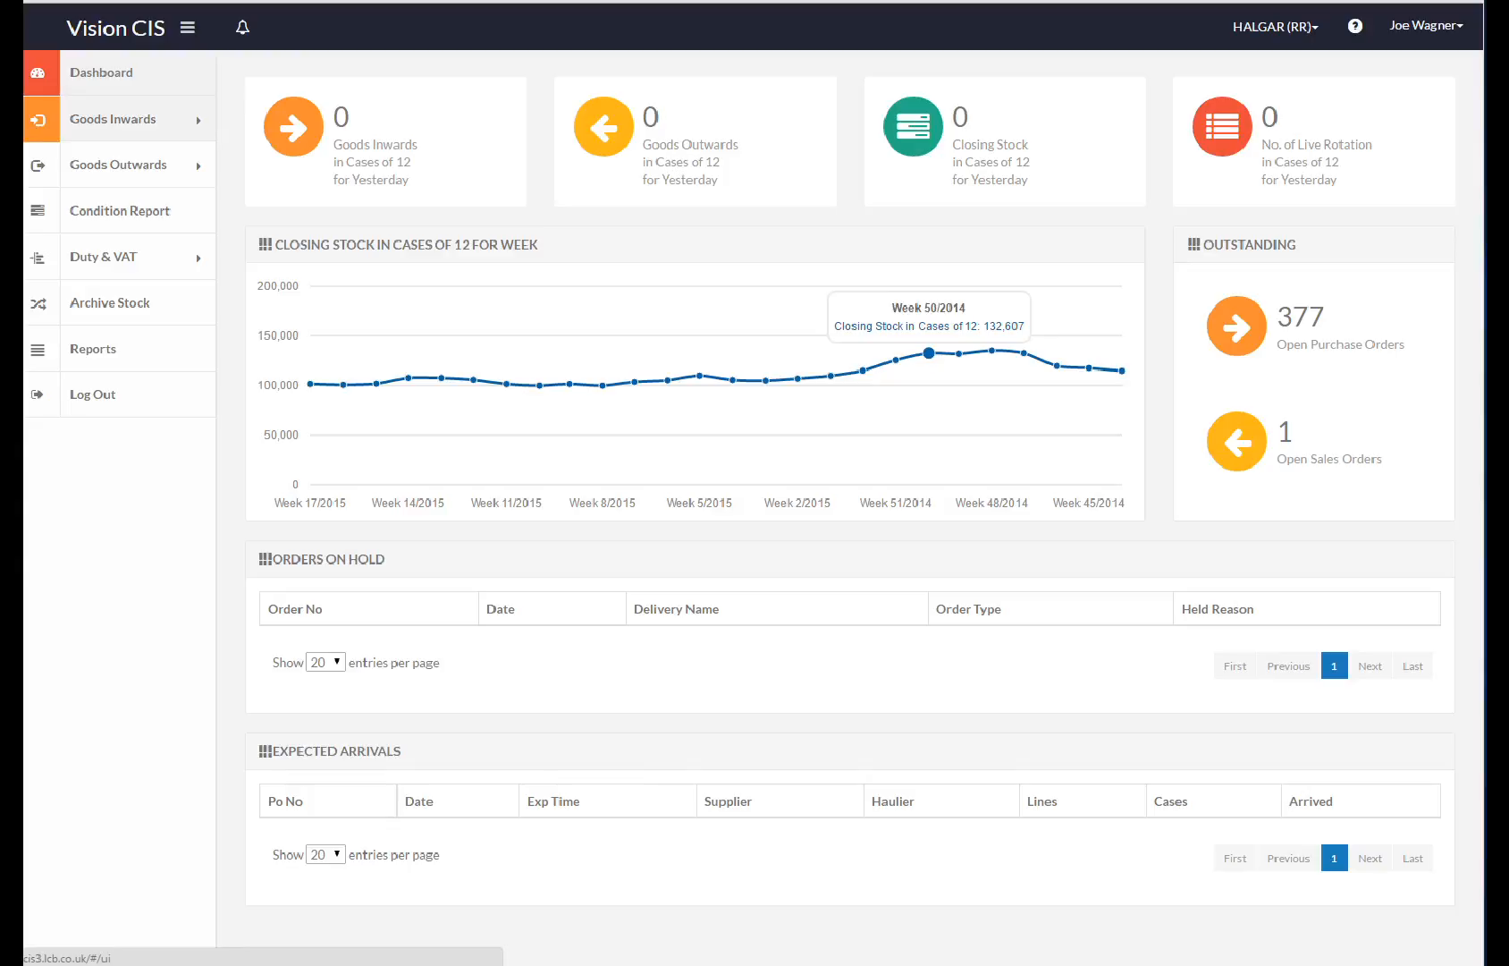
Open the Goods Inwards pre-advice list and search it with the Submission in Progress filter enabled.
click(113, 119)
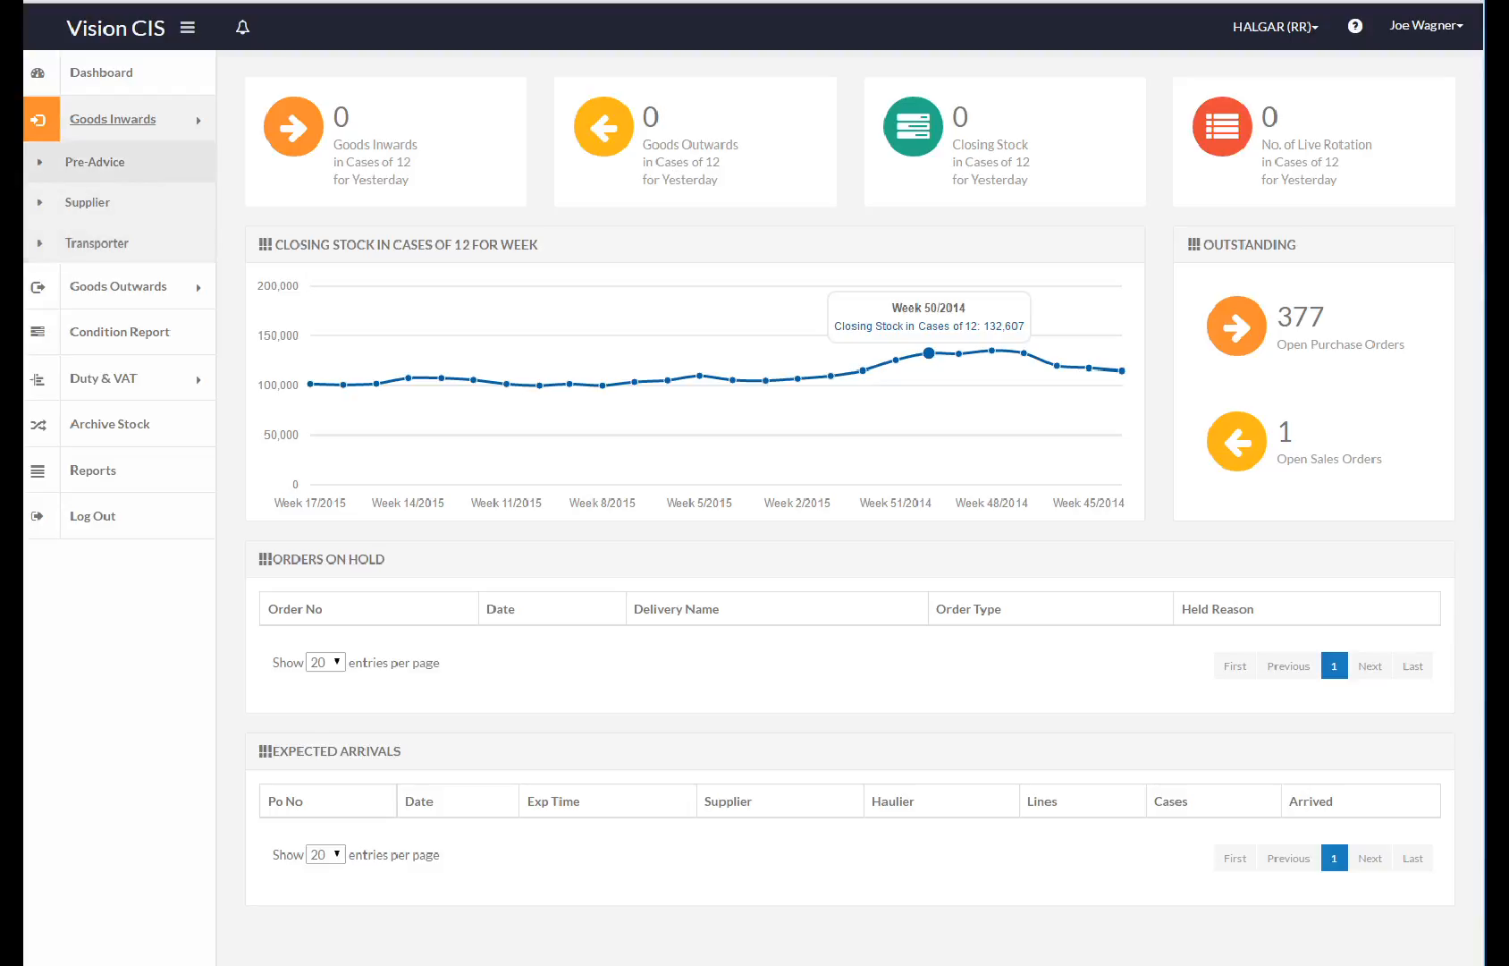
click(94, 161)
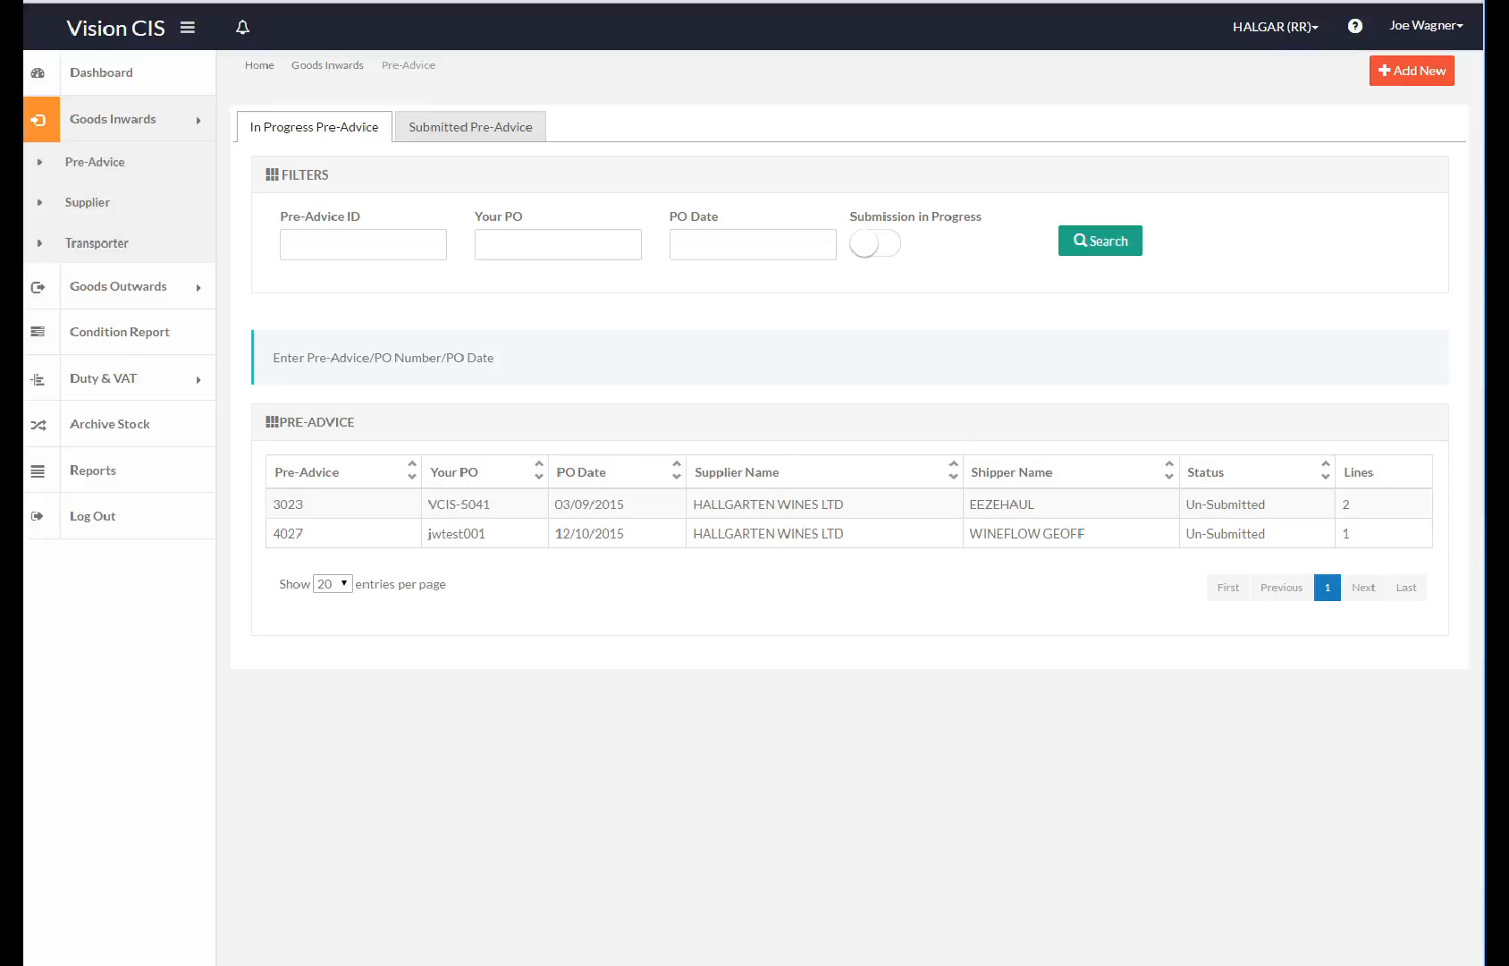
click(875, 243)
click(1101, 241)
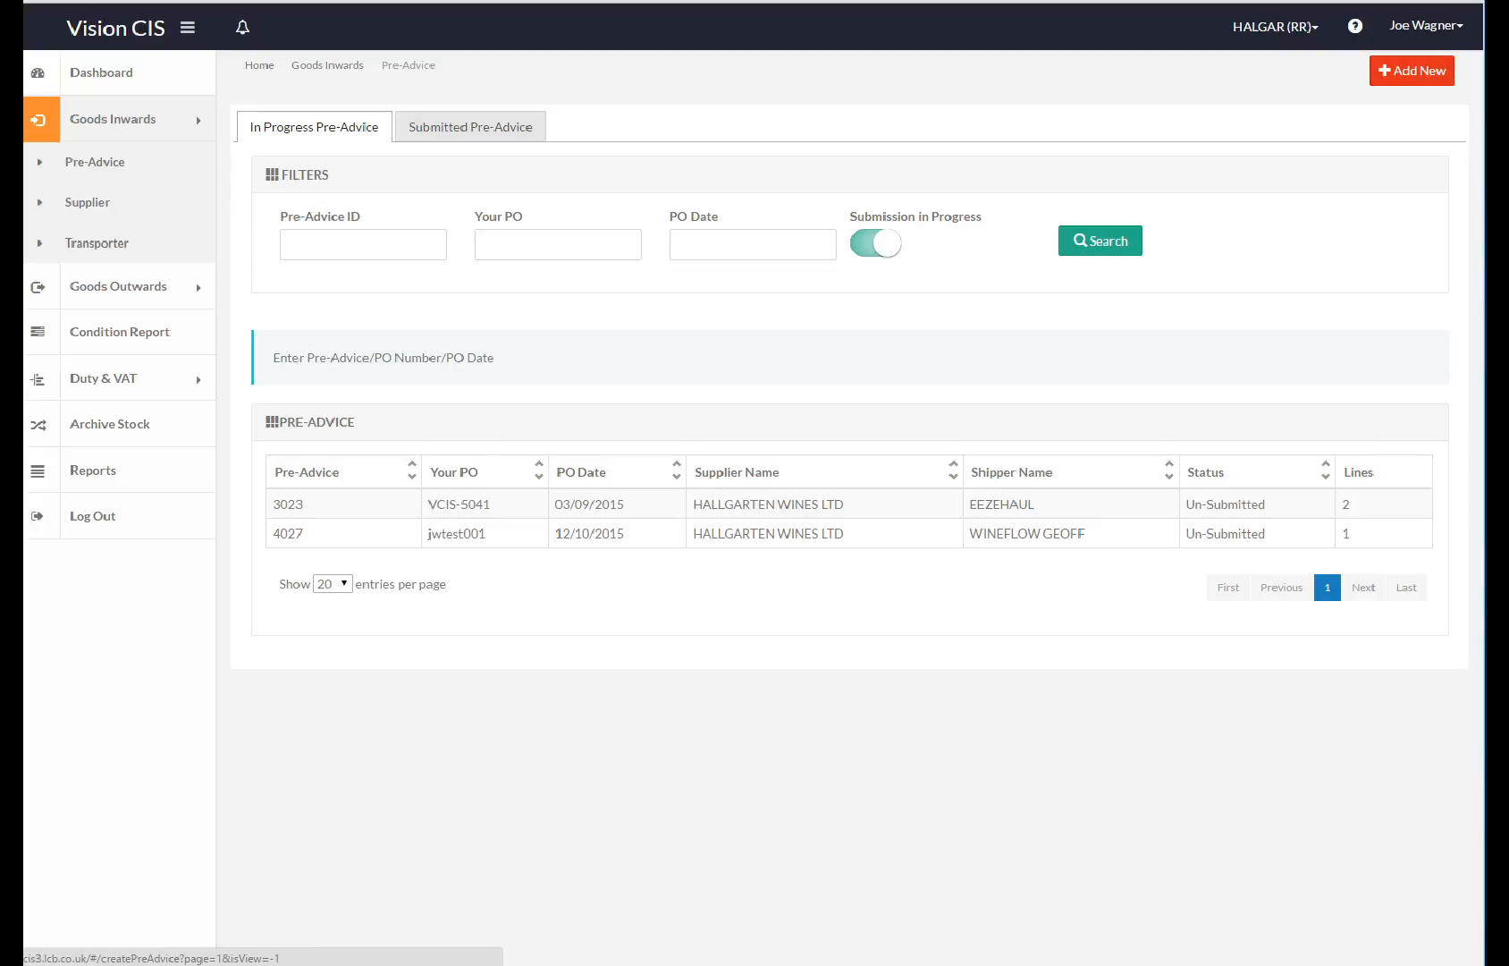
Start a new pre-advice and enter the purchase order reference in its header.
click(1412, 71)
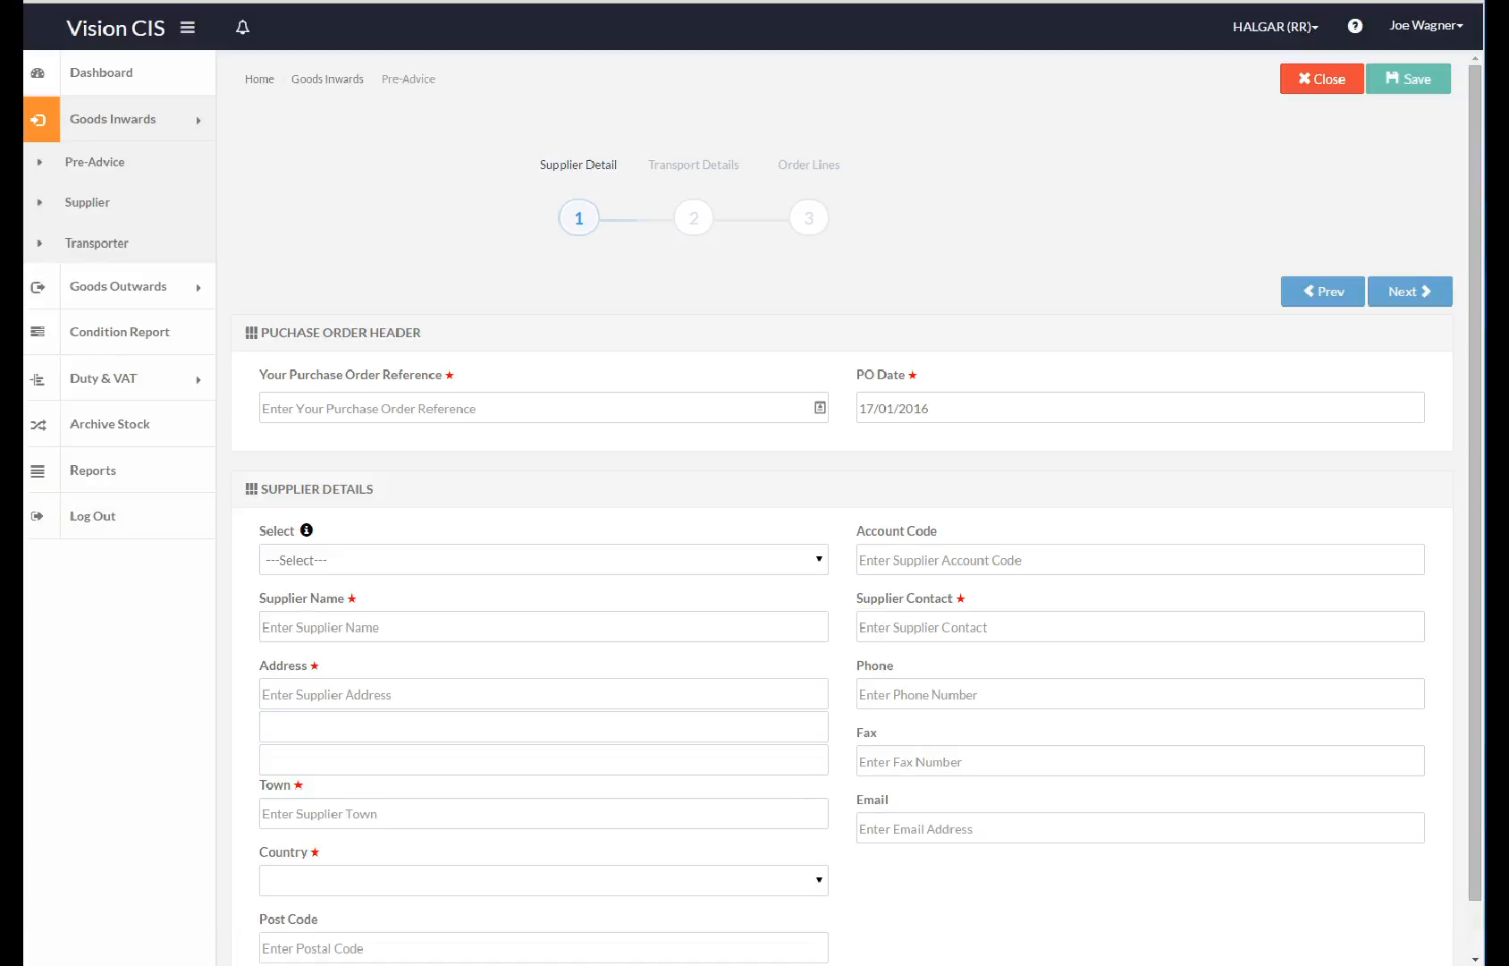
click(545, 408)
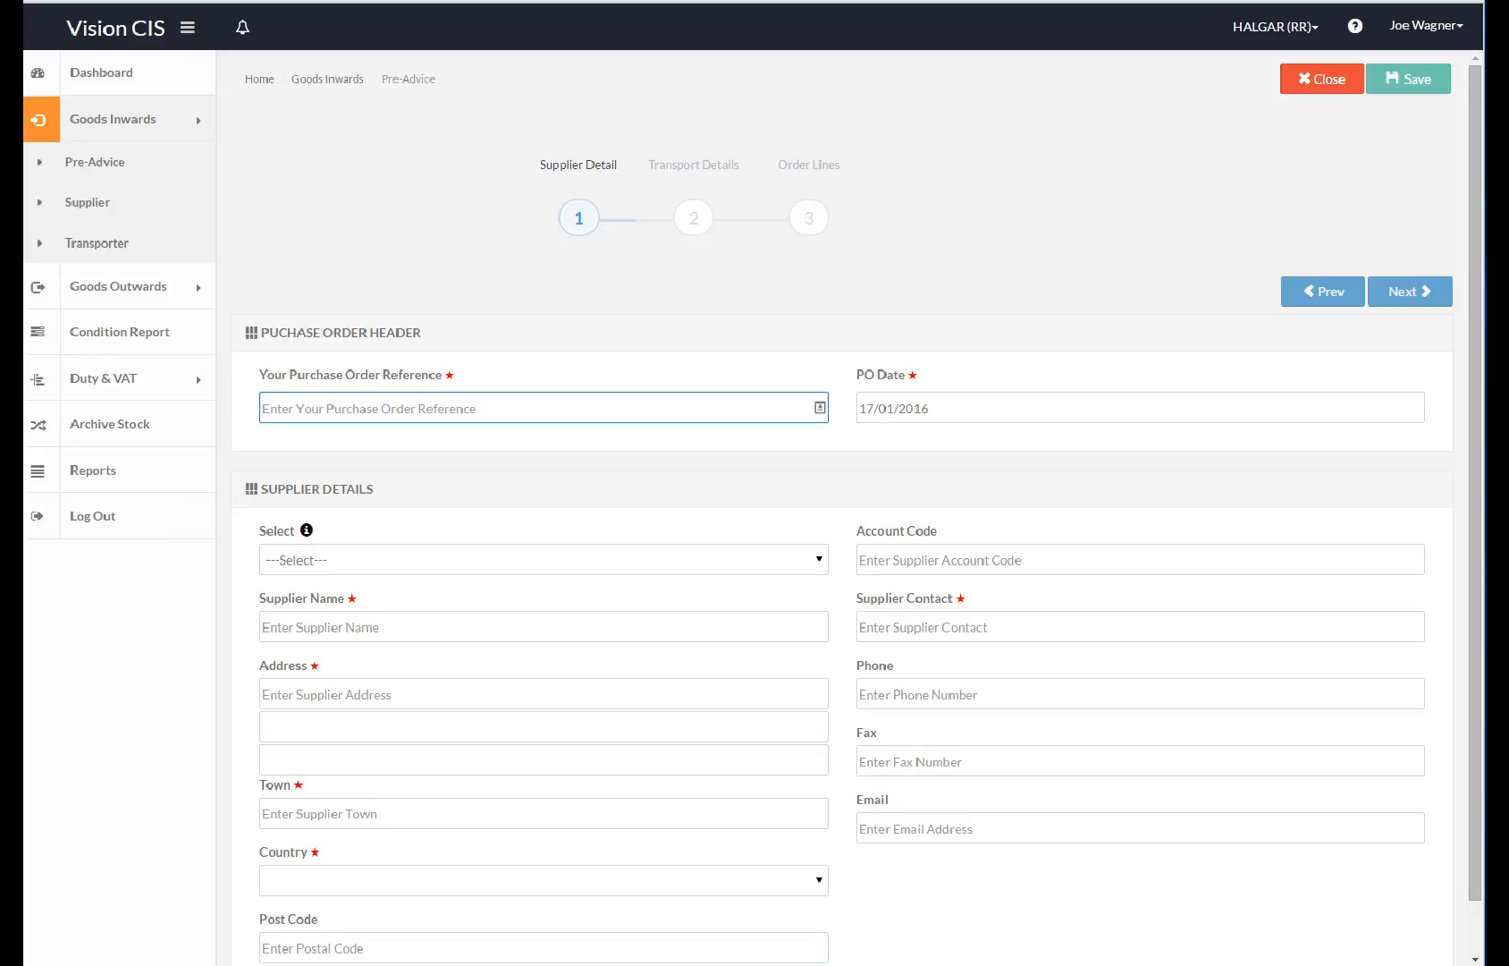
text(1234)
Fill the supplier details from the stored supplier EARL DOMAINE DE LA VILLE ROUGE.
click(544, 560)
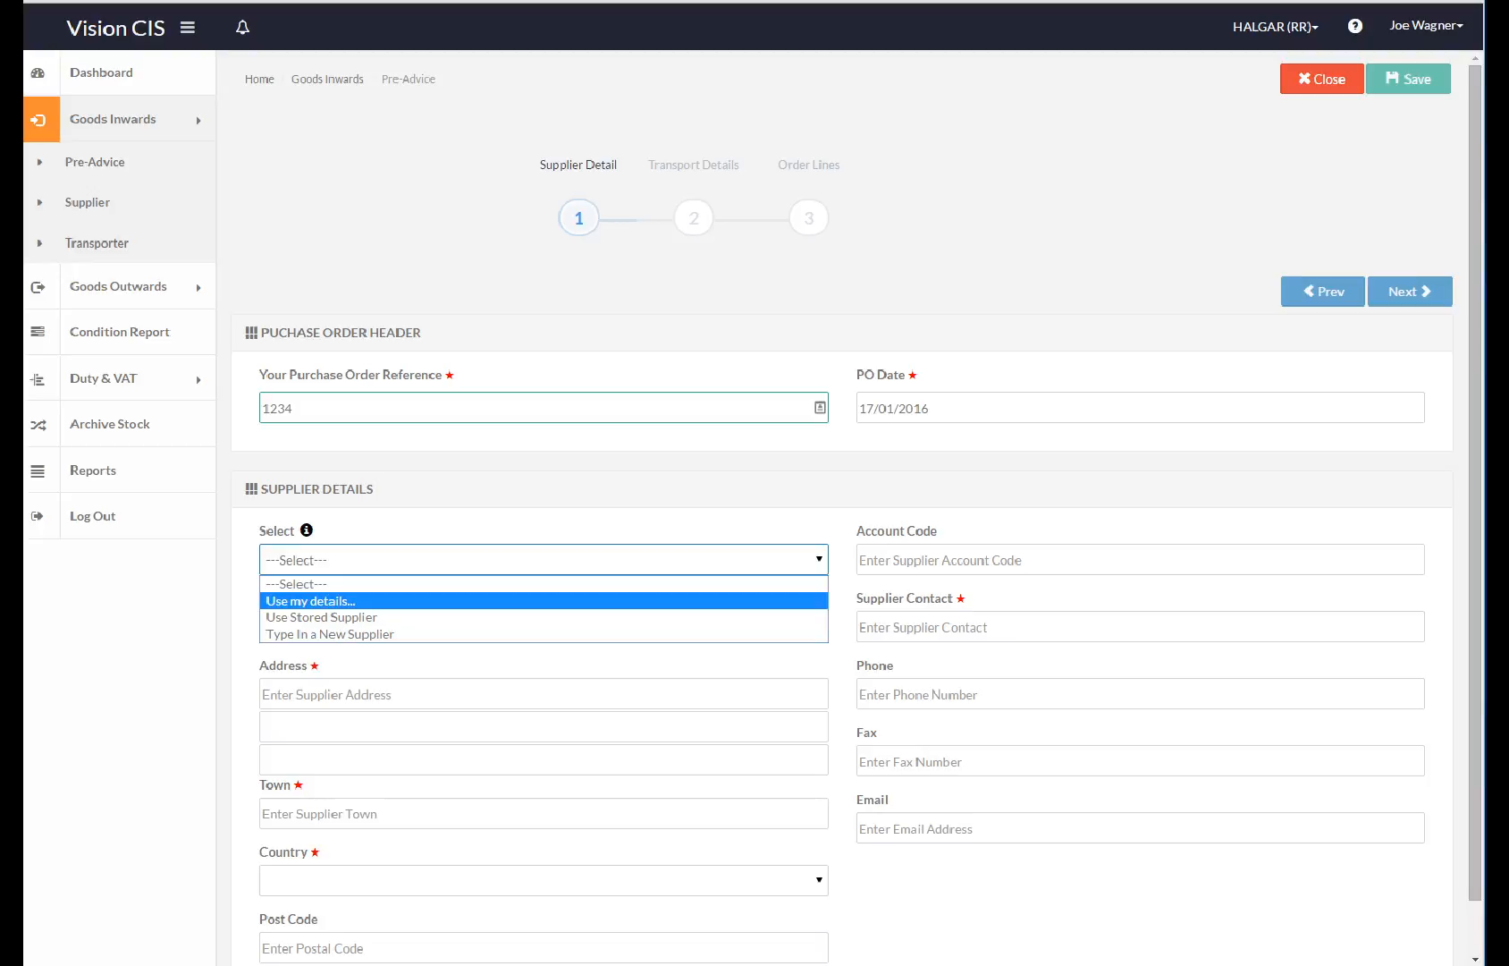
click(544, 617)
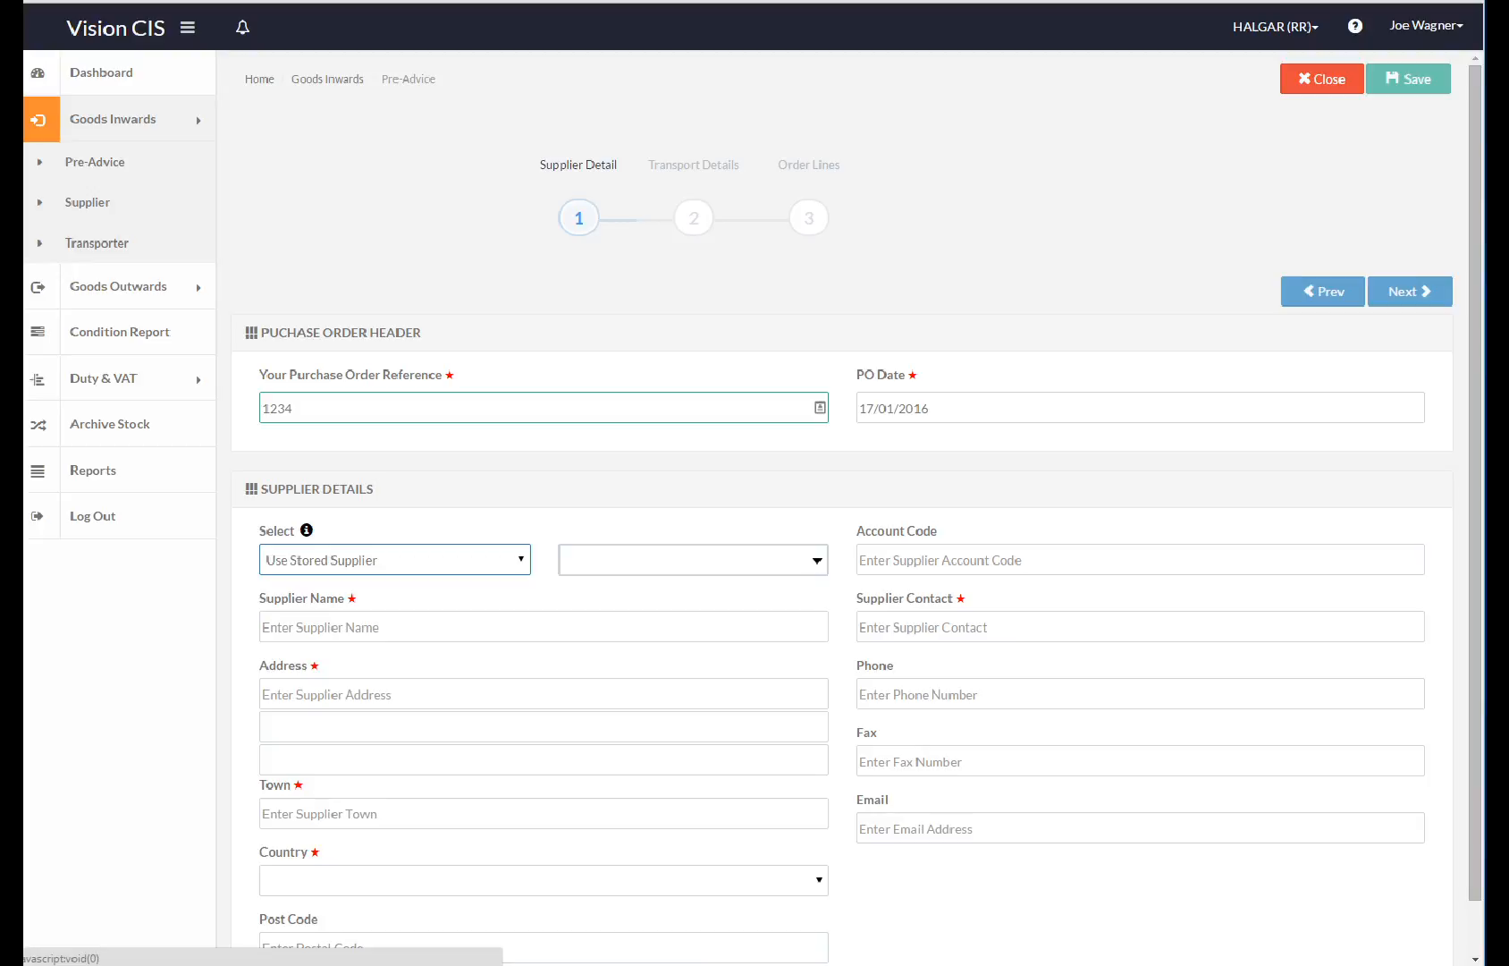
click(715, 560)
drag(817, 629, 817, 711)
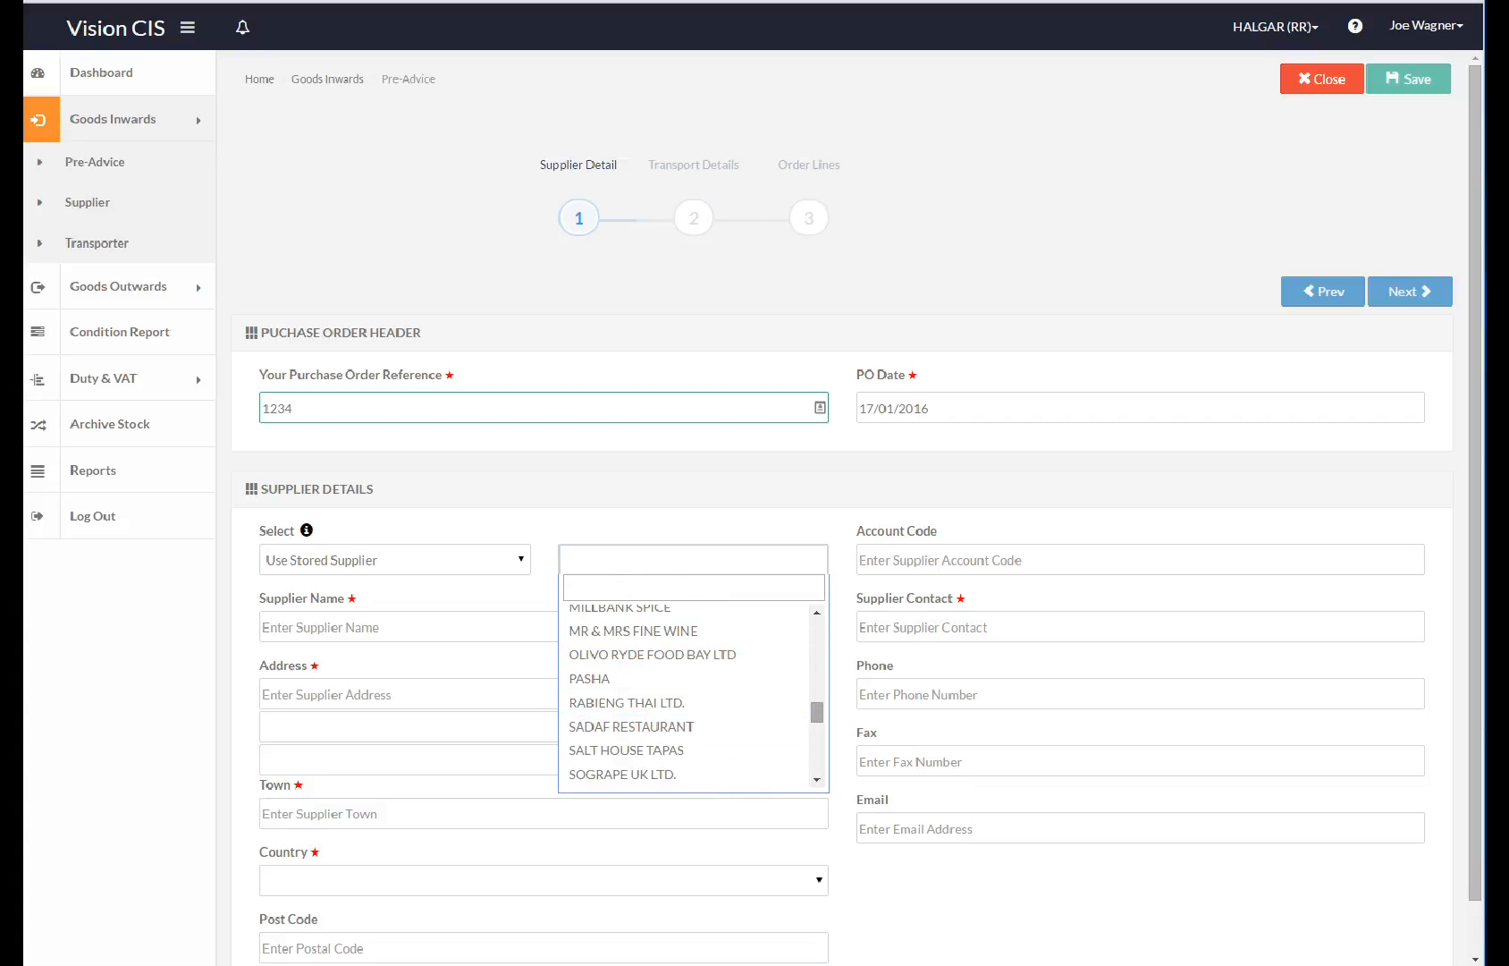
scroll(684, 693, up, 6)
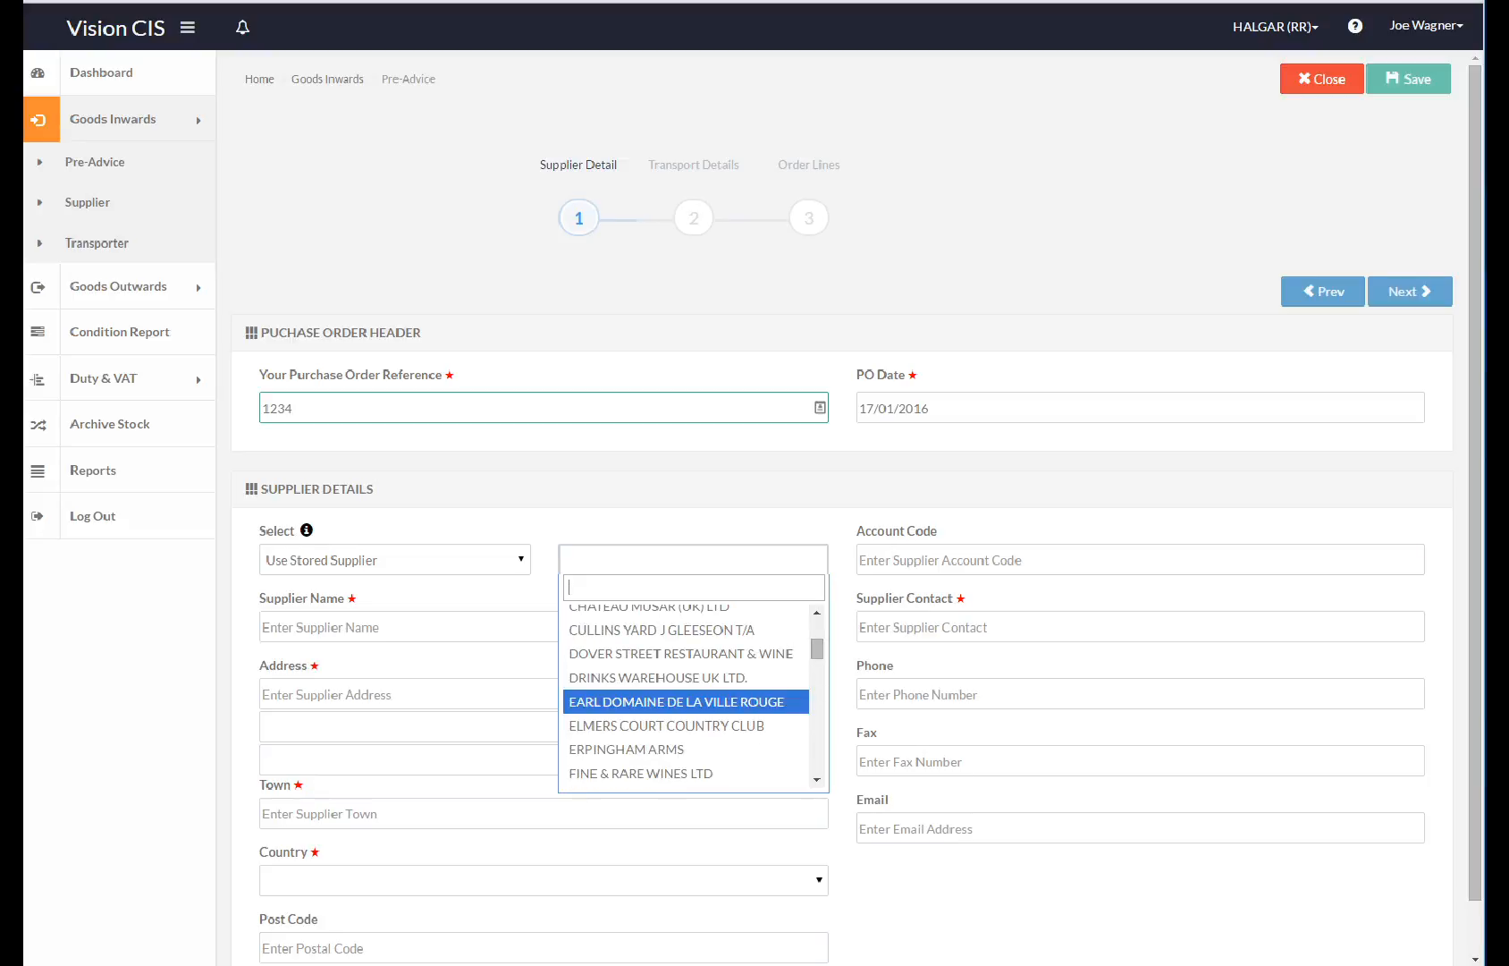
click(676, 701)
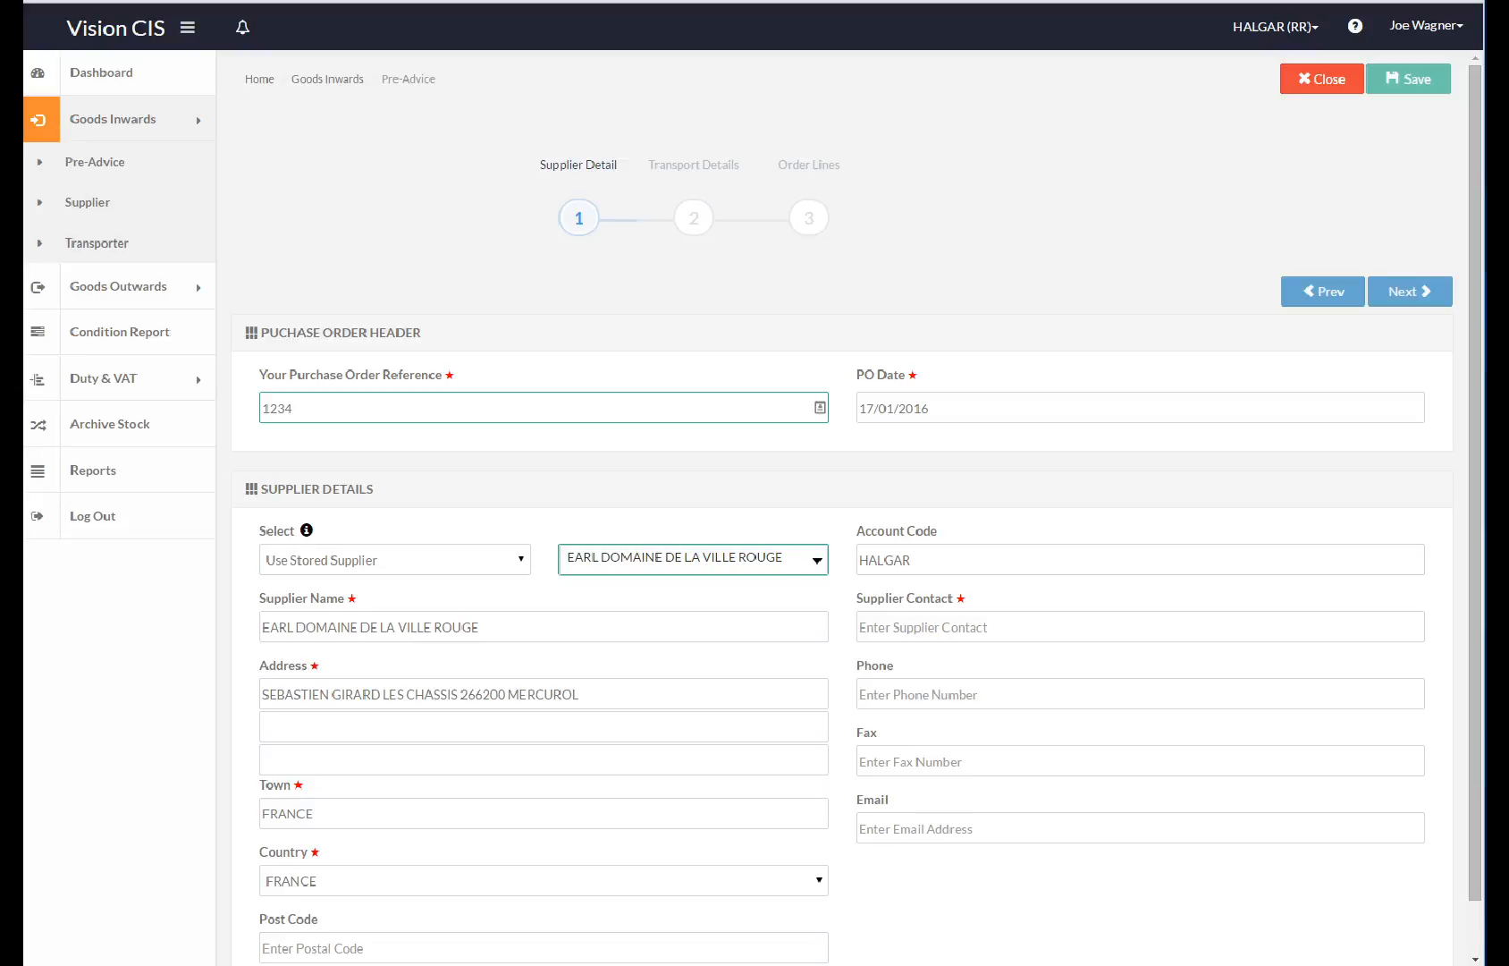
Enter the supplier contact's name and continue to the transport details.
scroll(856, 513, down, 1)
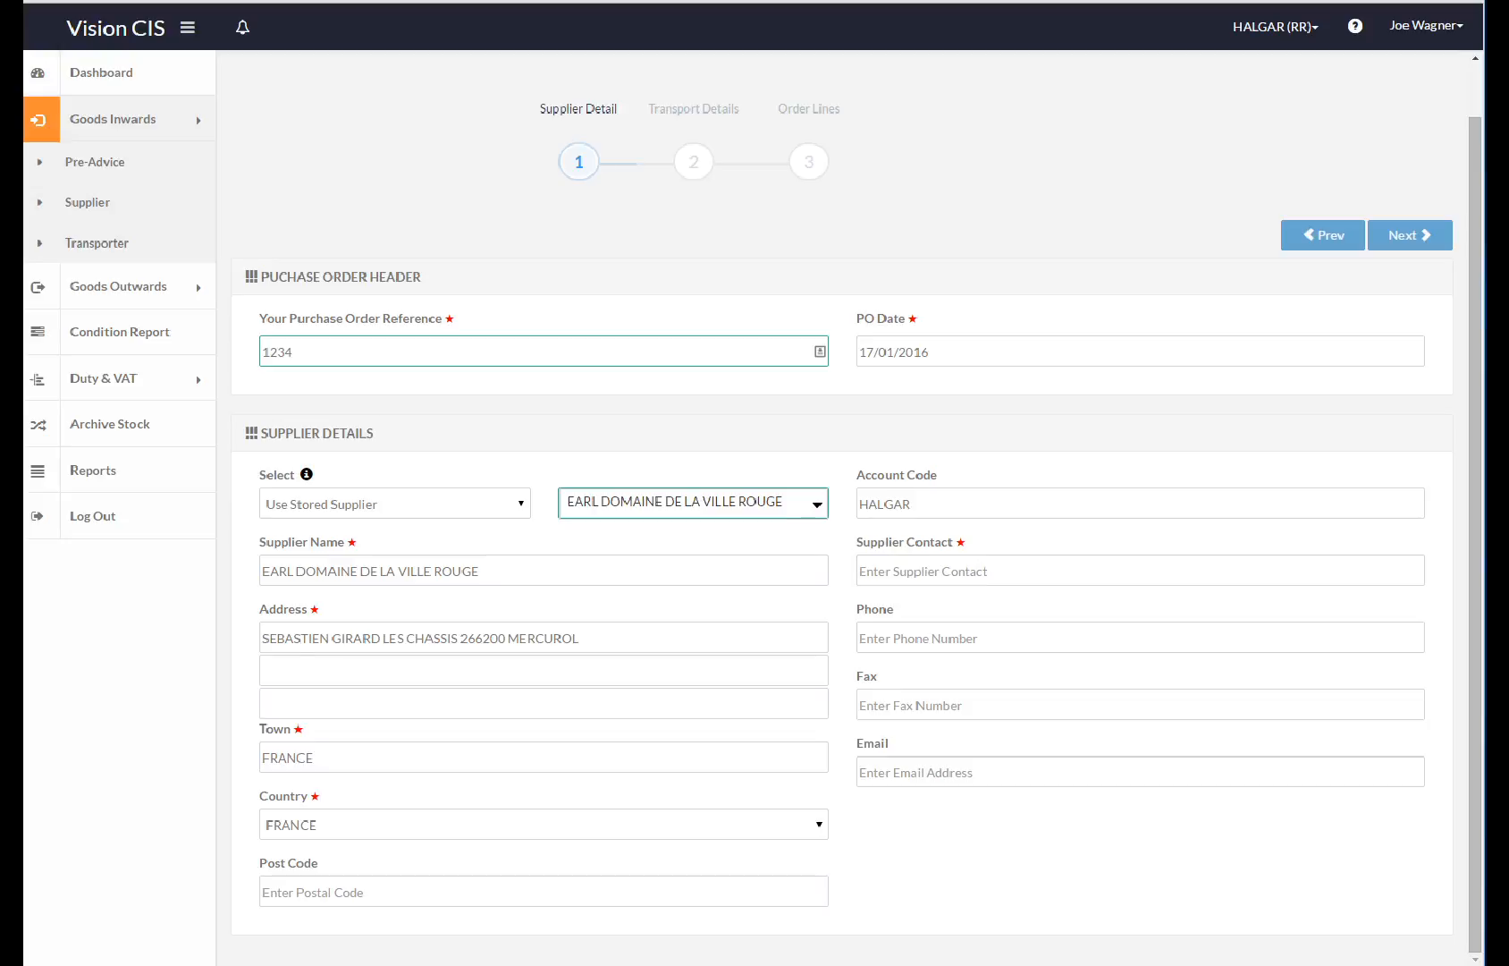
click(983, 570)
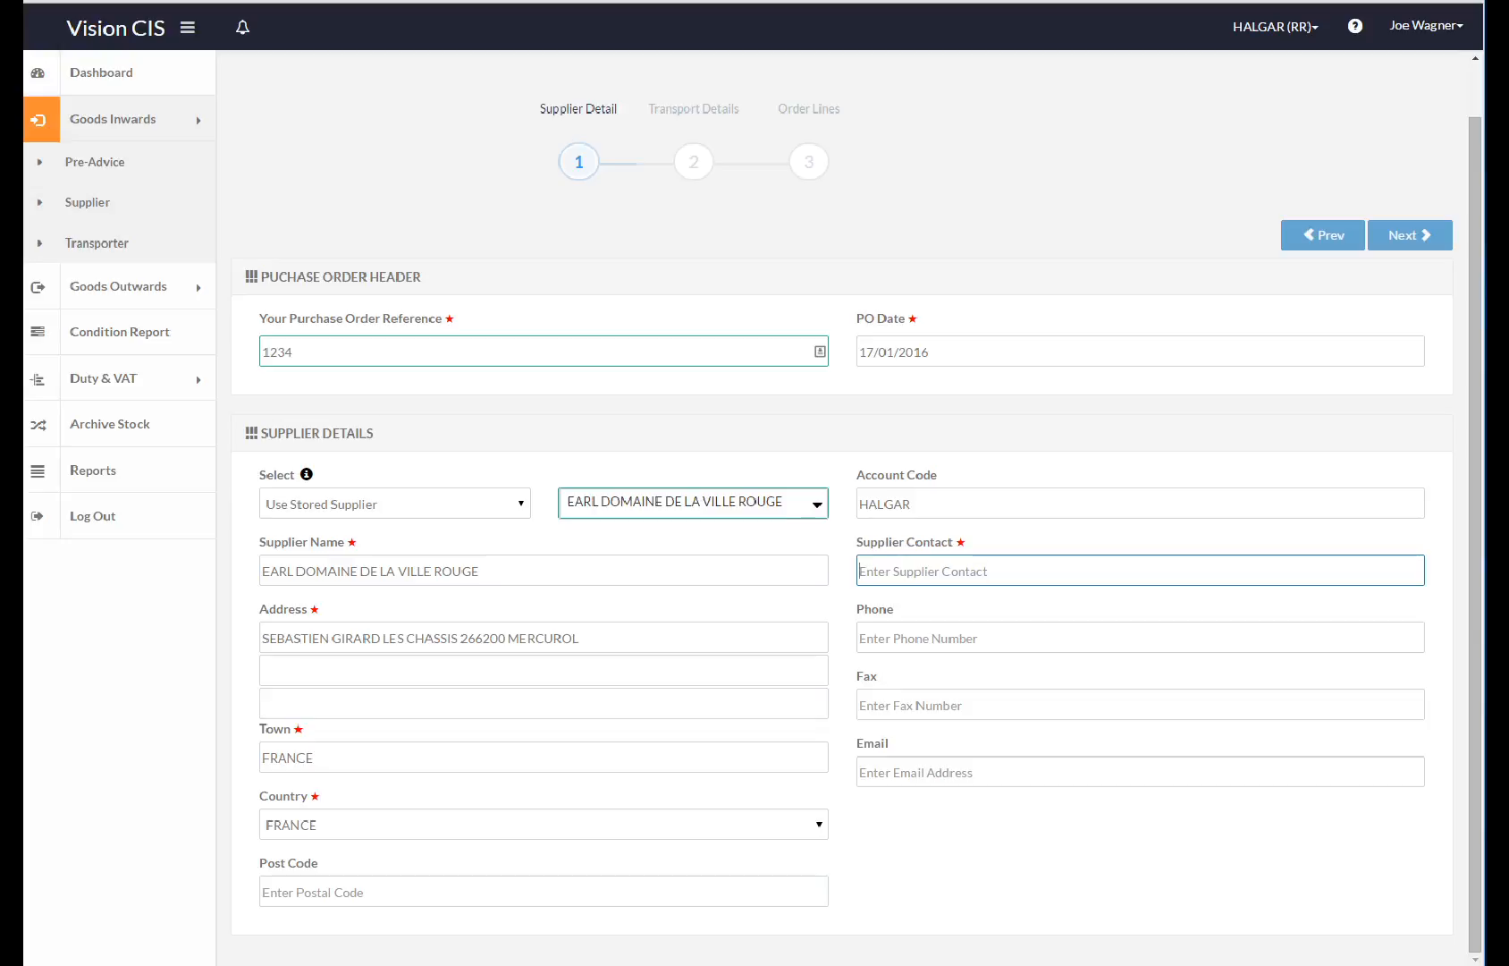
text(John)
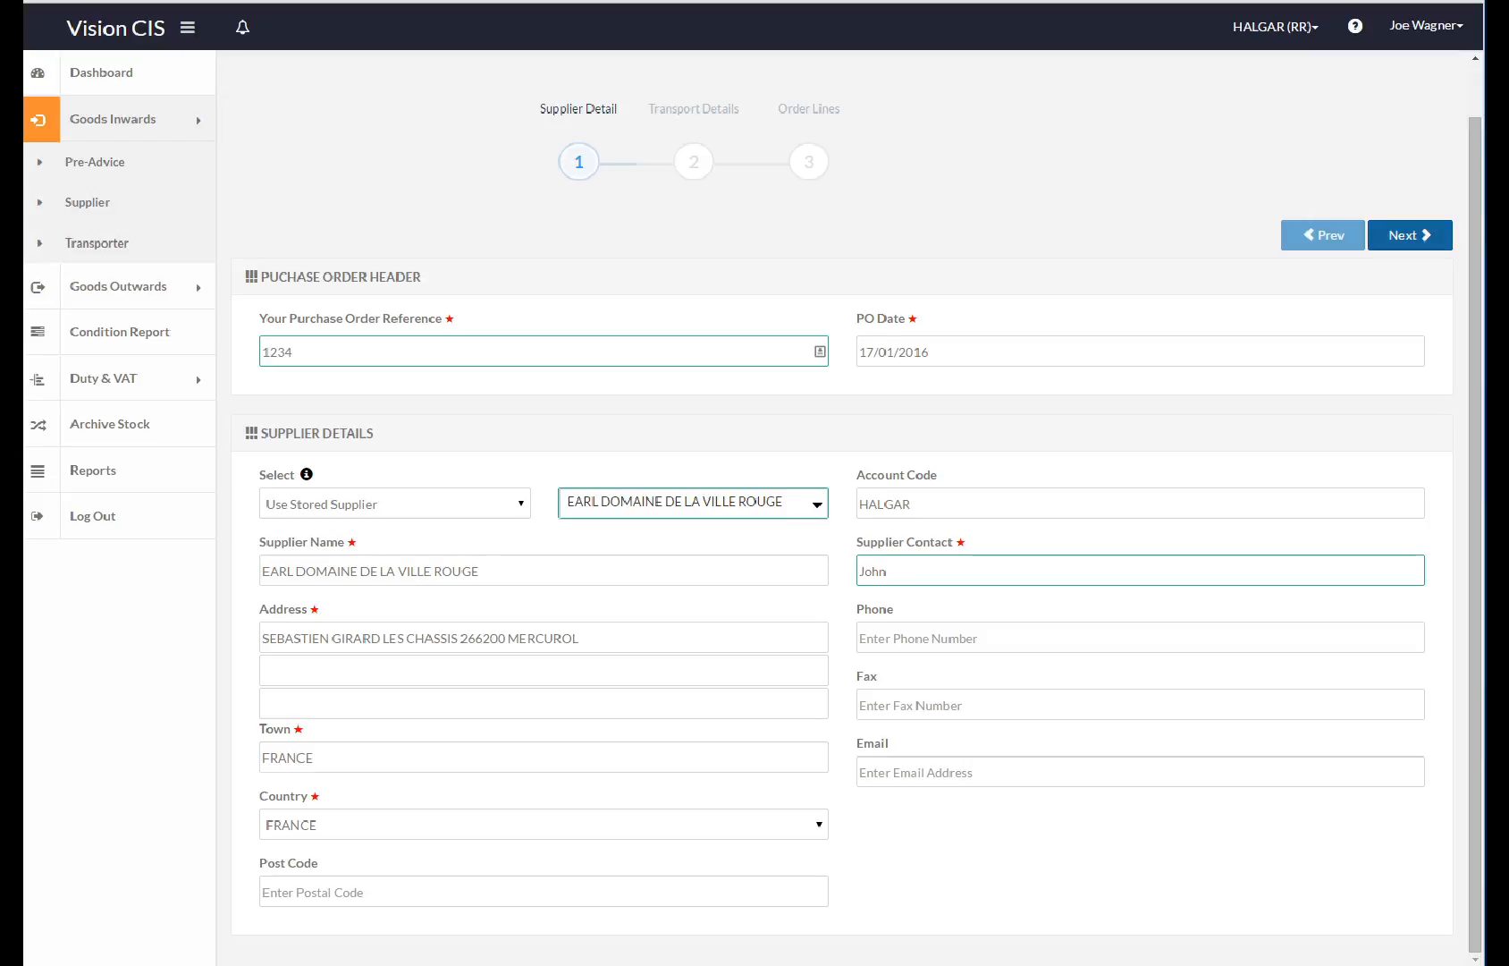
click(1410, 234)
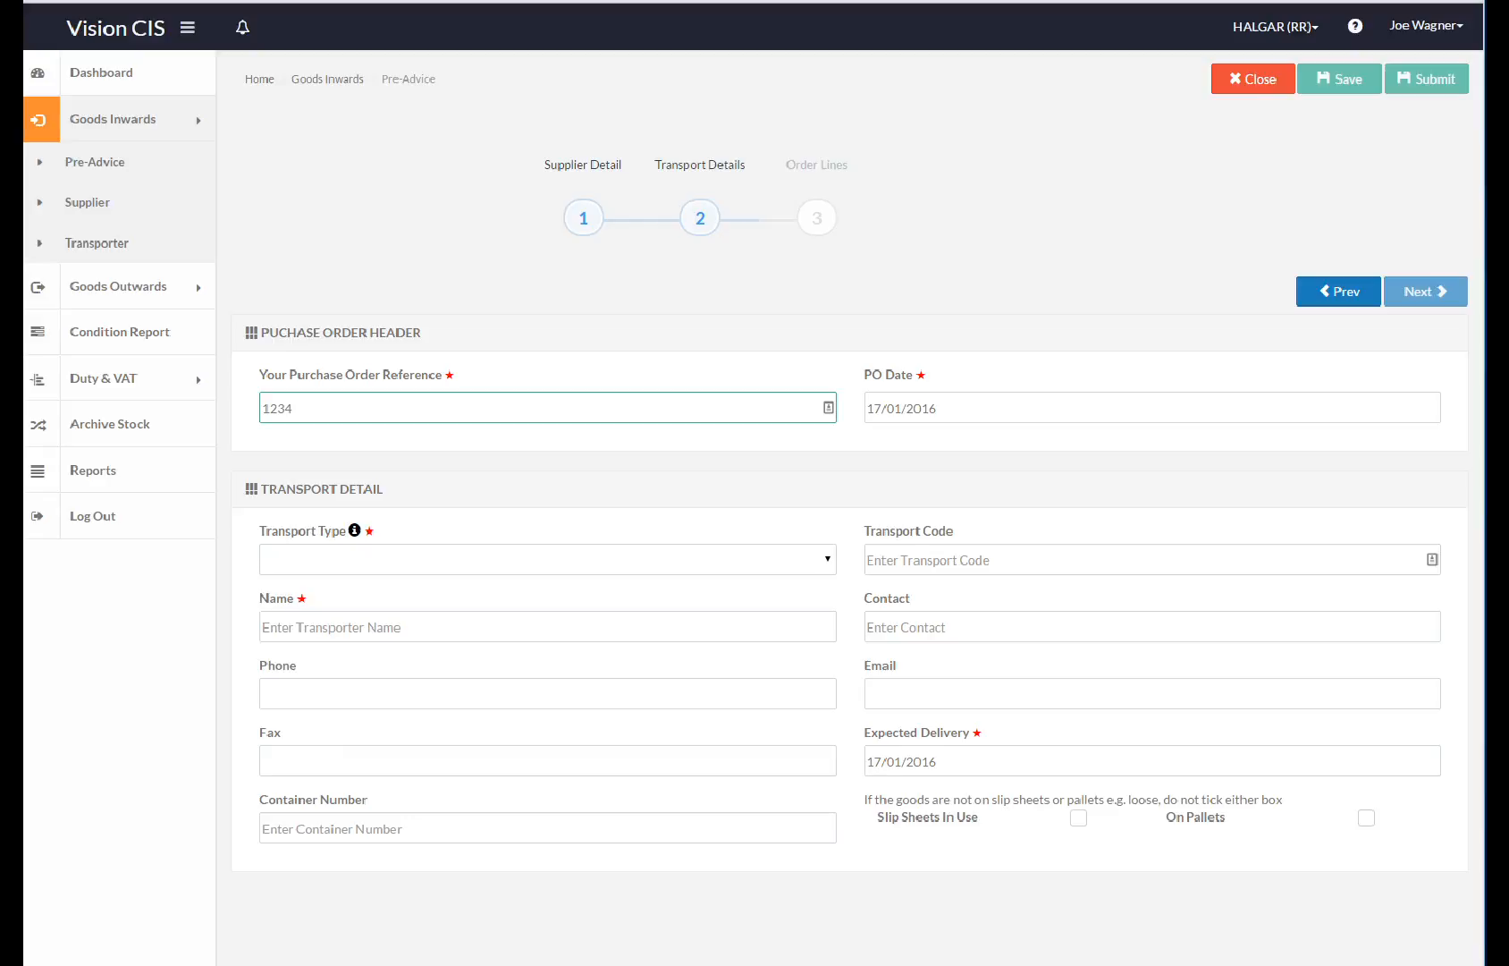
Set the transport type to Haulier and choose the transport code FREIGHTTRA.
click(548, 560)
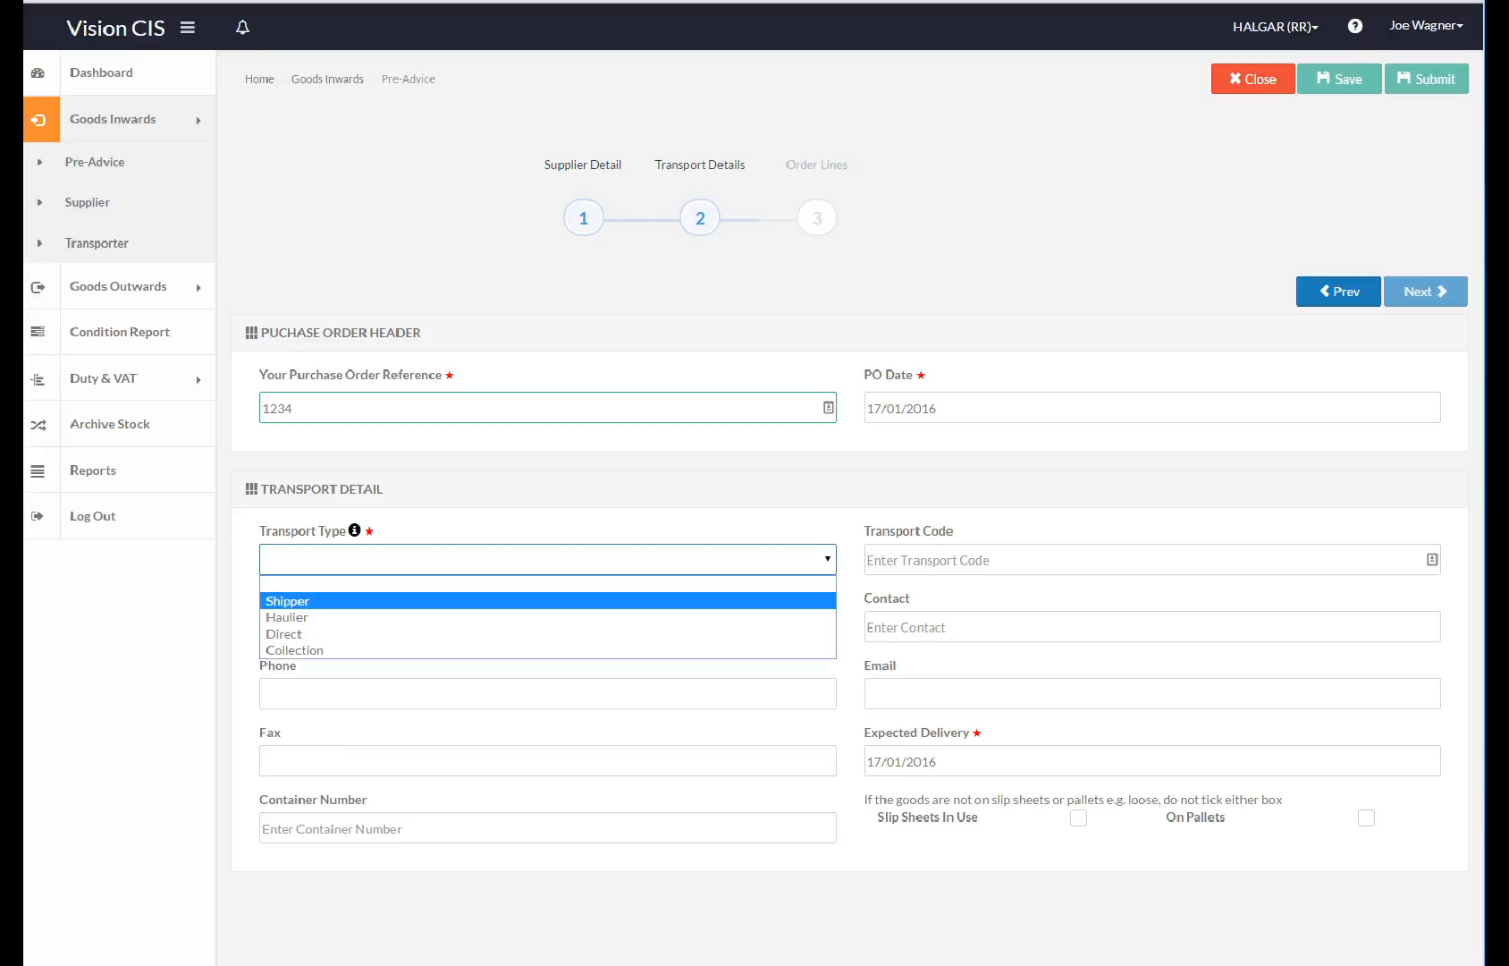
key(Return)
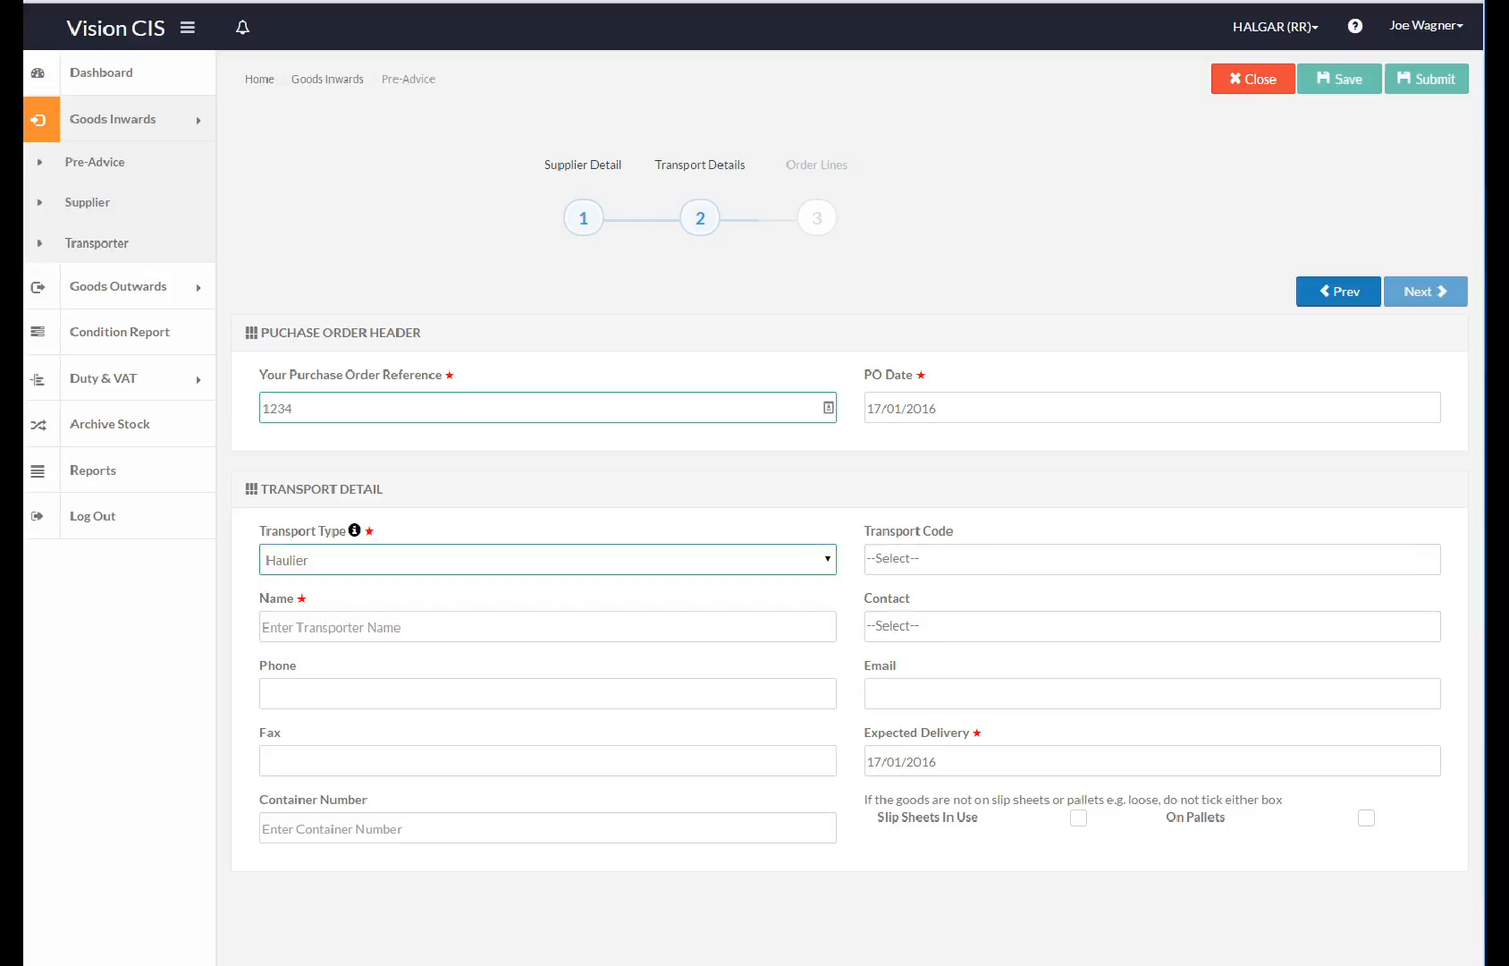
click(1152, 559)
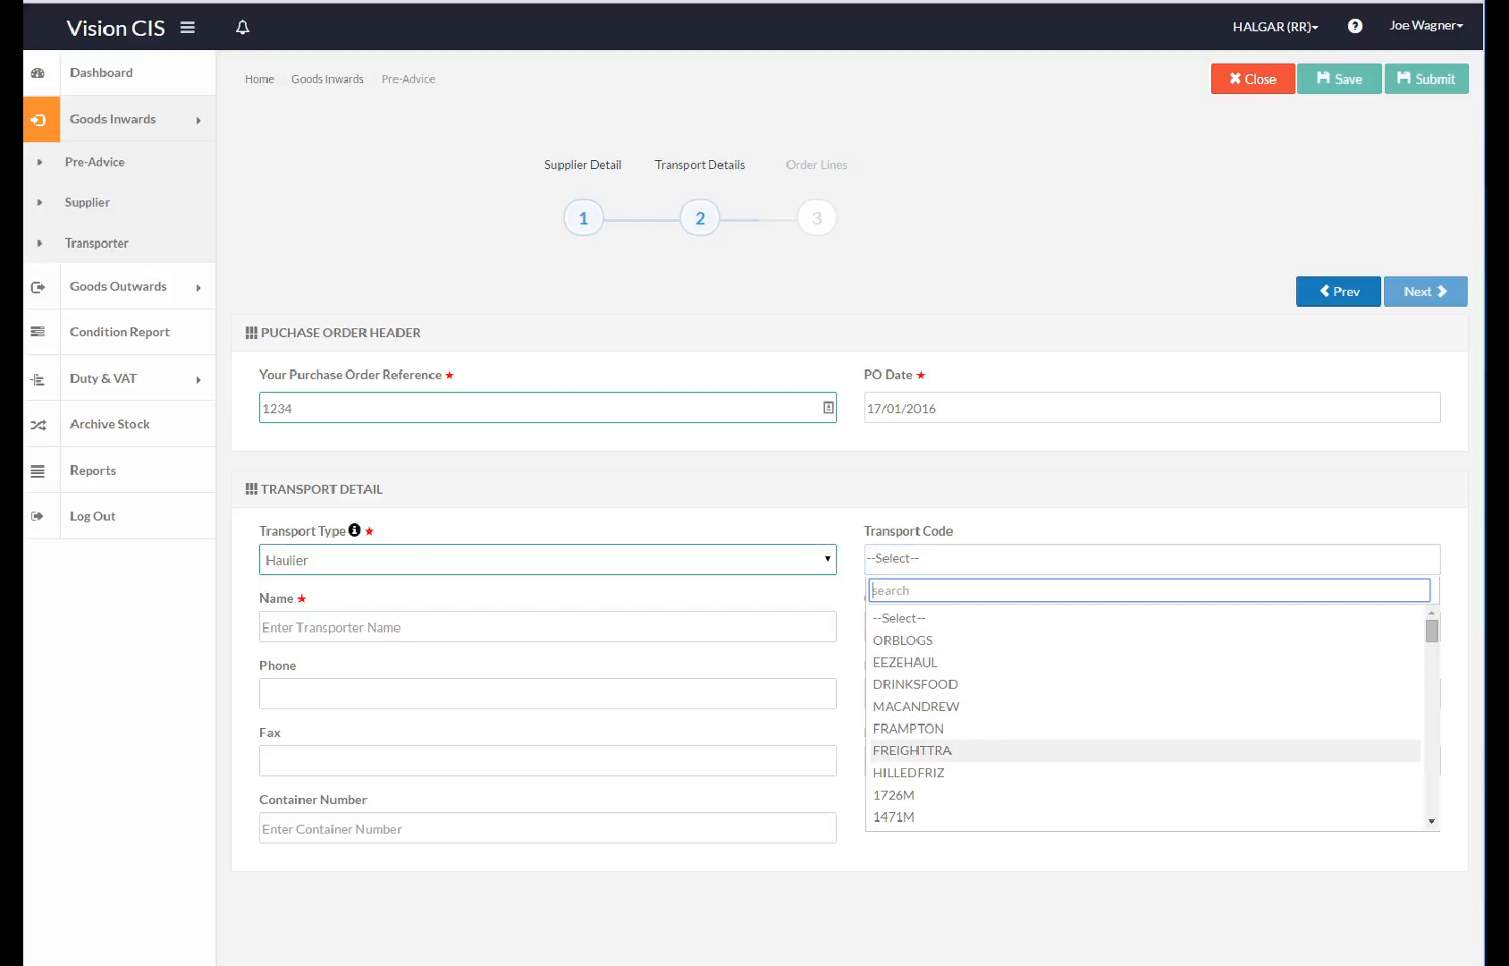
key(Return)
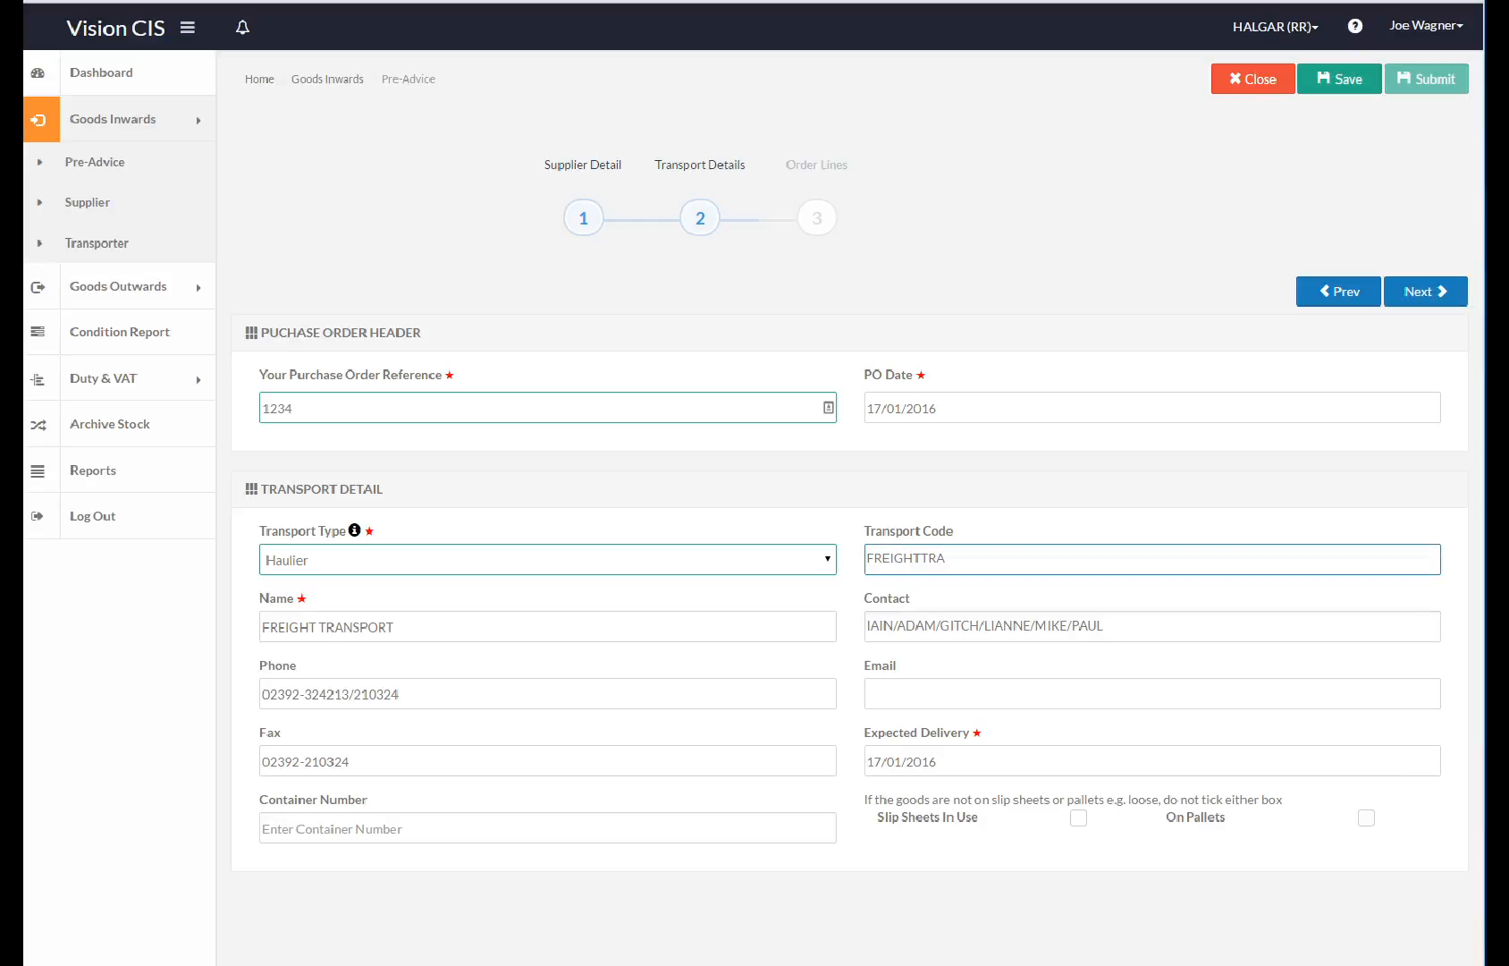
Set the expected delivery date to 26/01/2016 and continue to the order lines.
click(1151, 761)
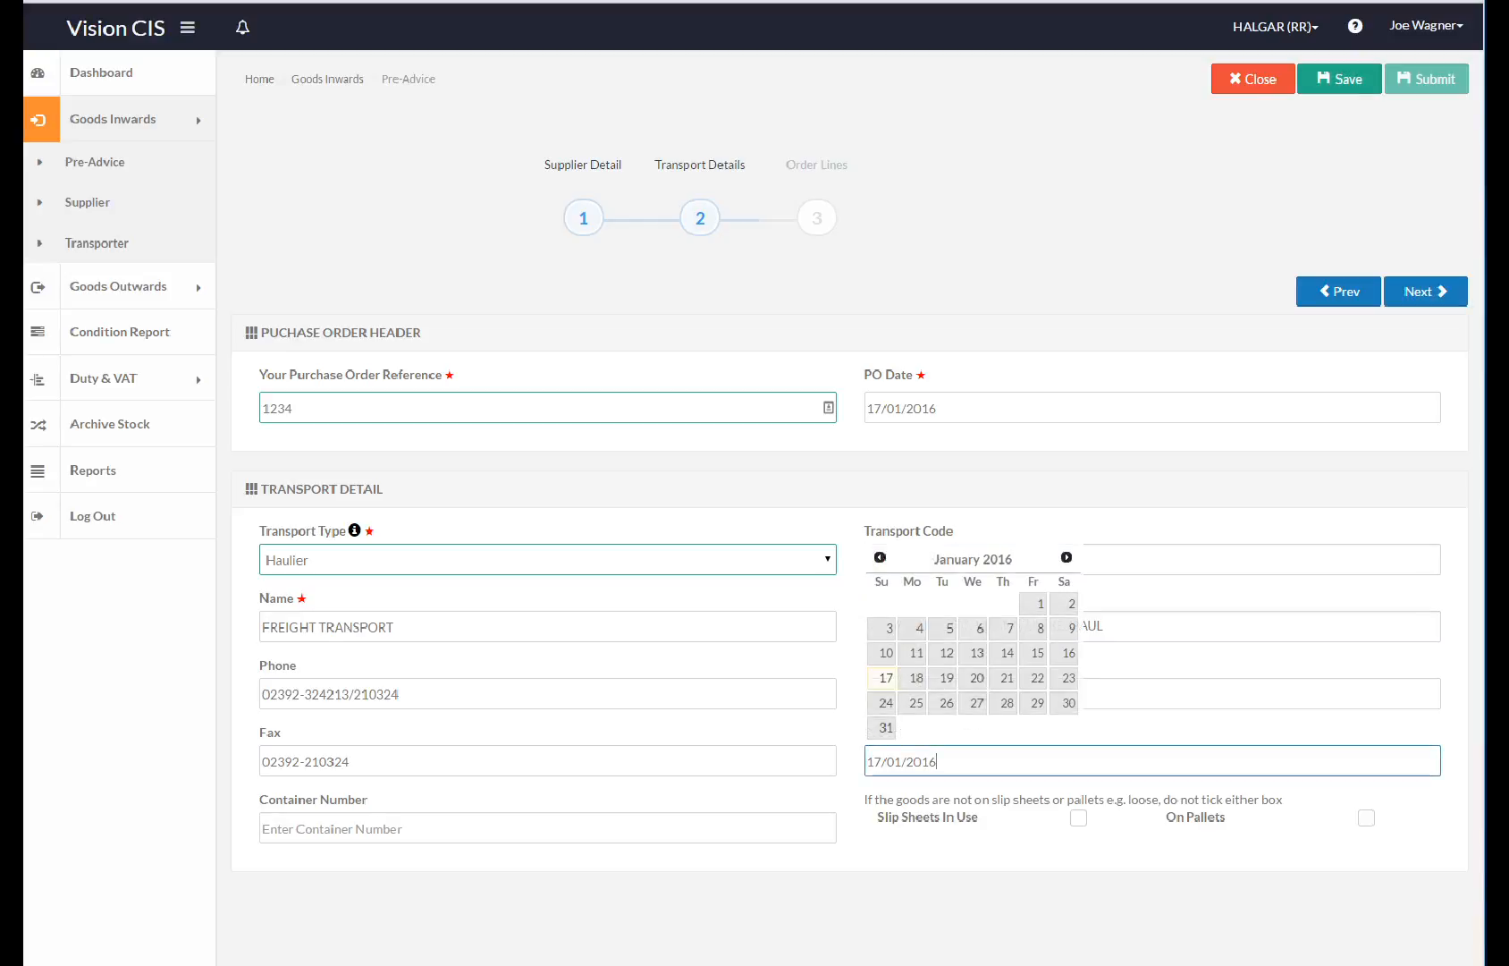
click(946, 702)
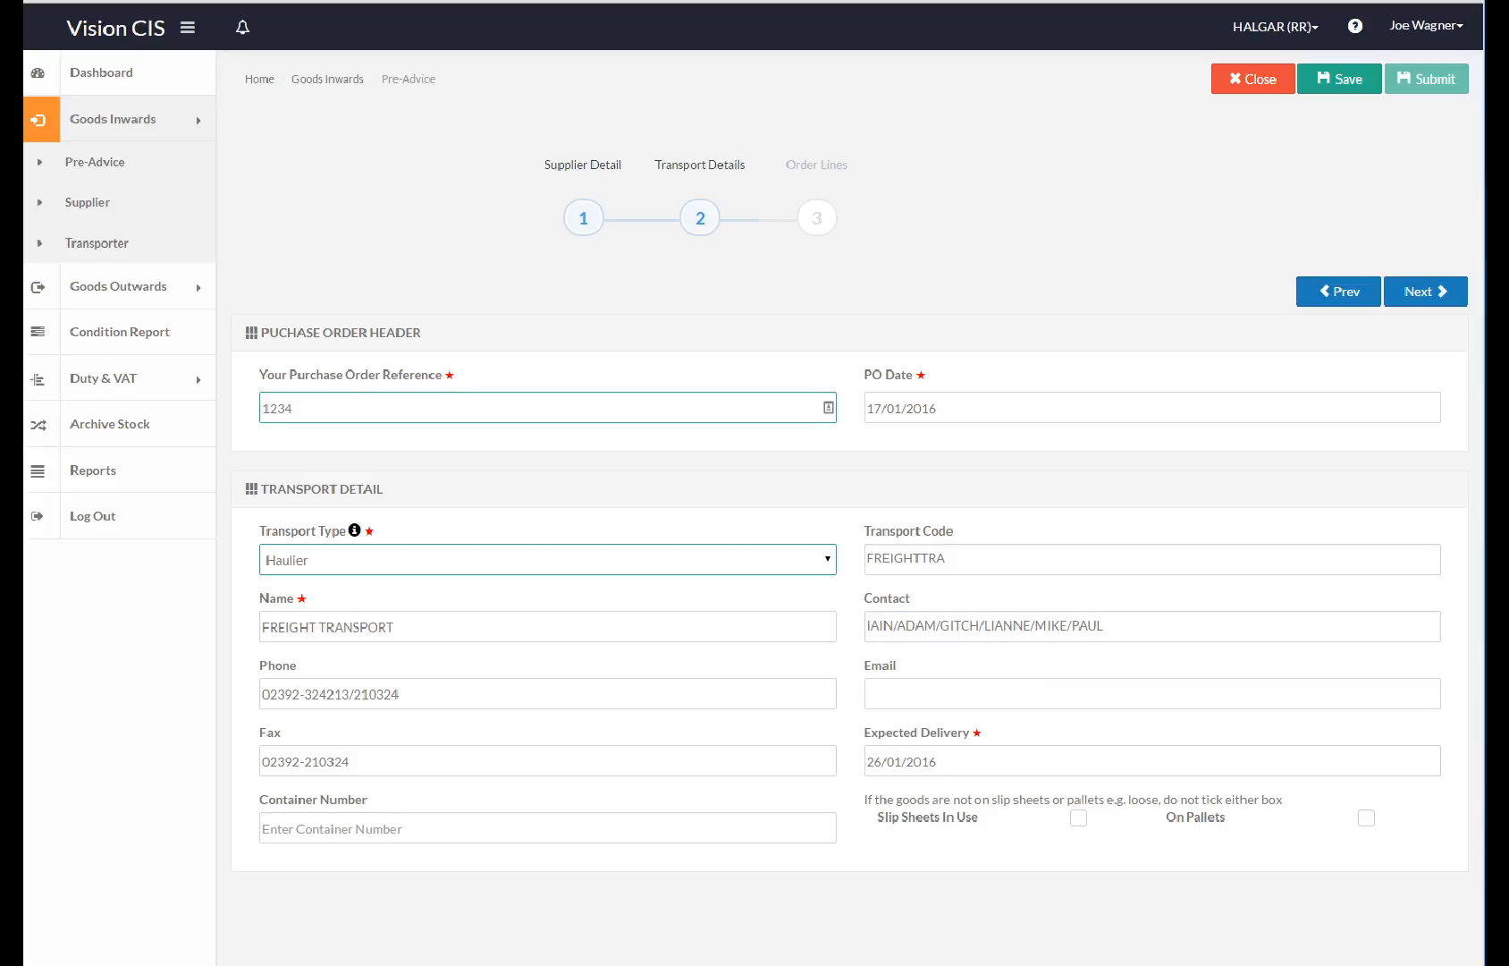
click(1427, 291)
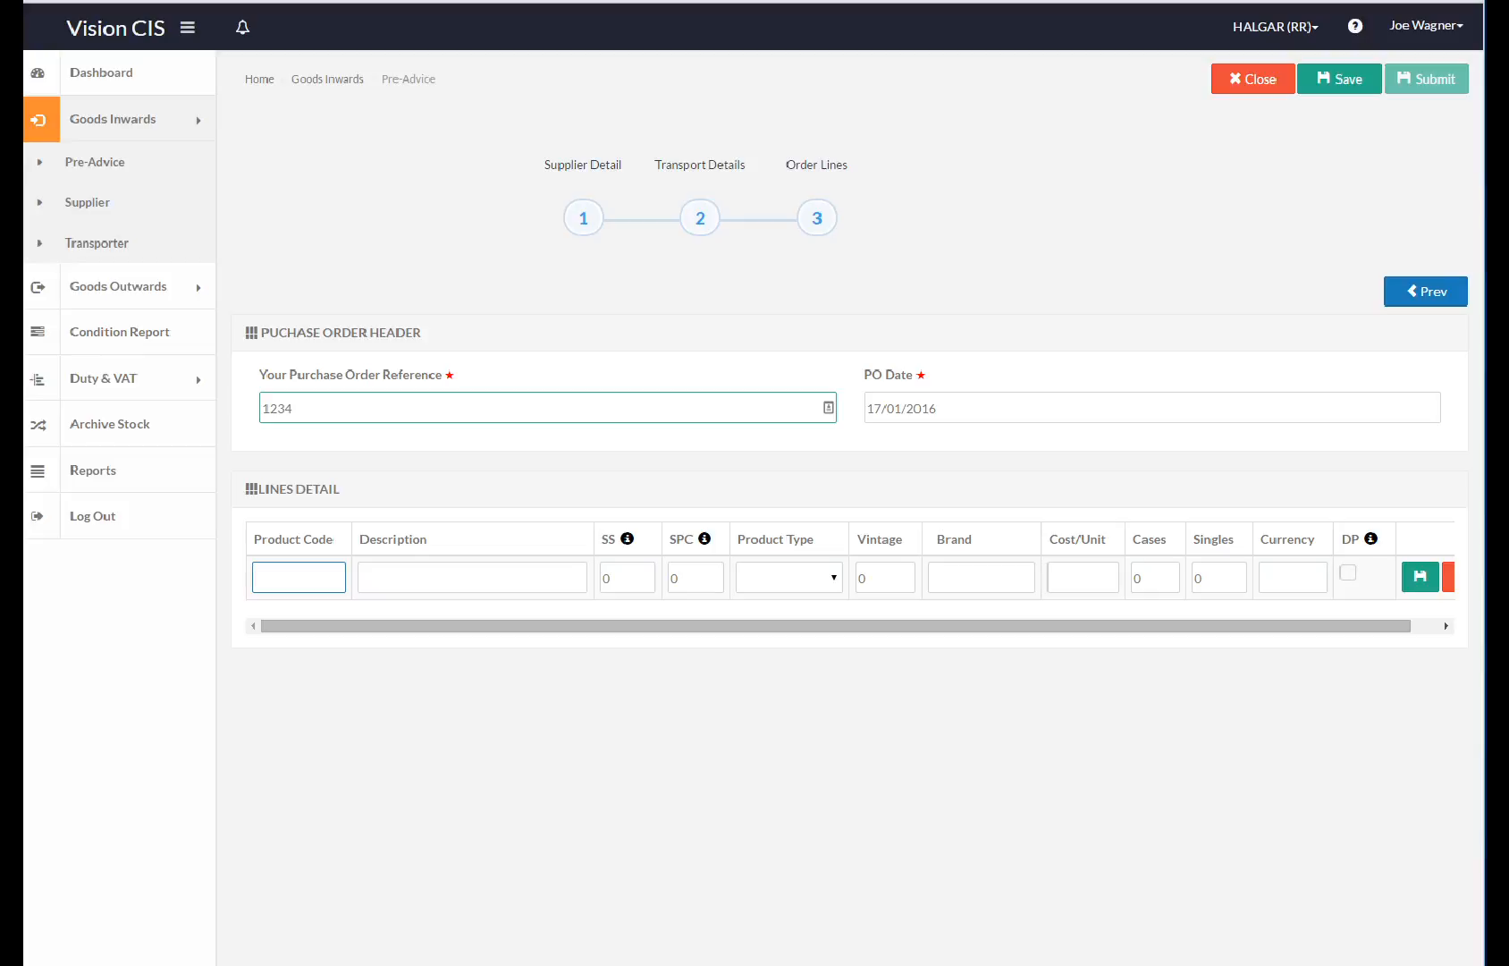
Fill the order line with product code TEST, description Red Wine, SS 75 and SPC 12.
text(TEST)
key(Tab)
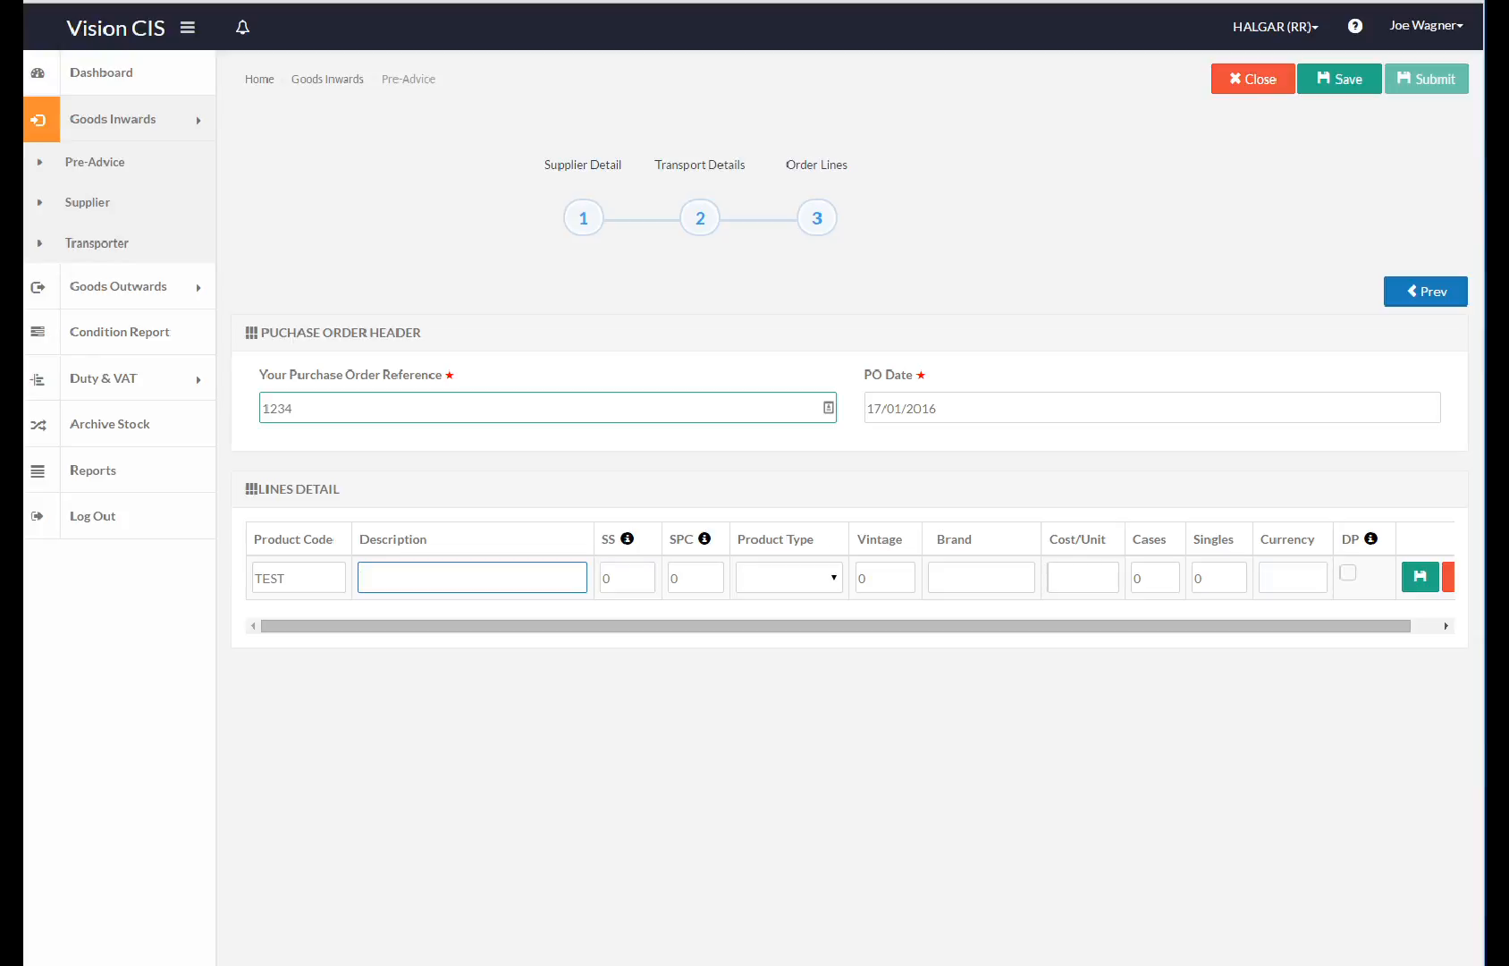
text(Red Wine)
key(Tab)
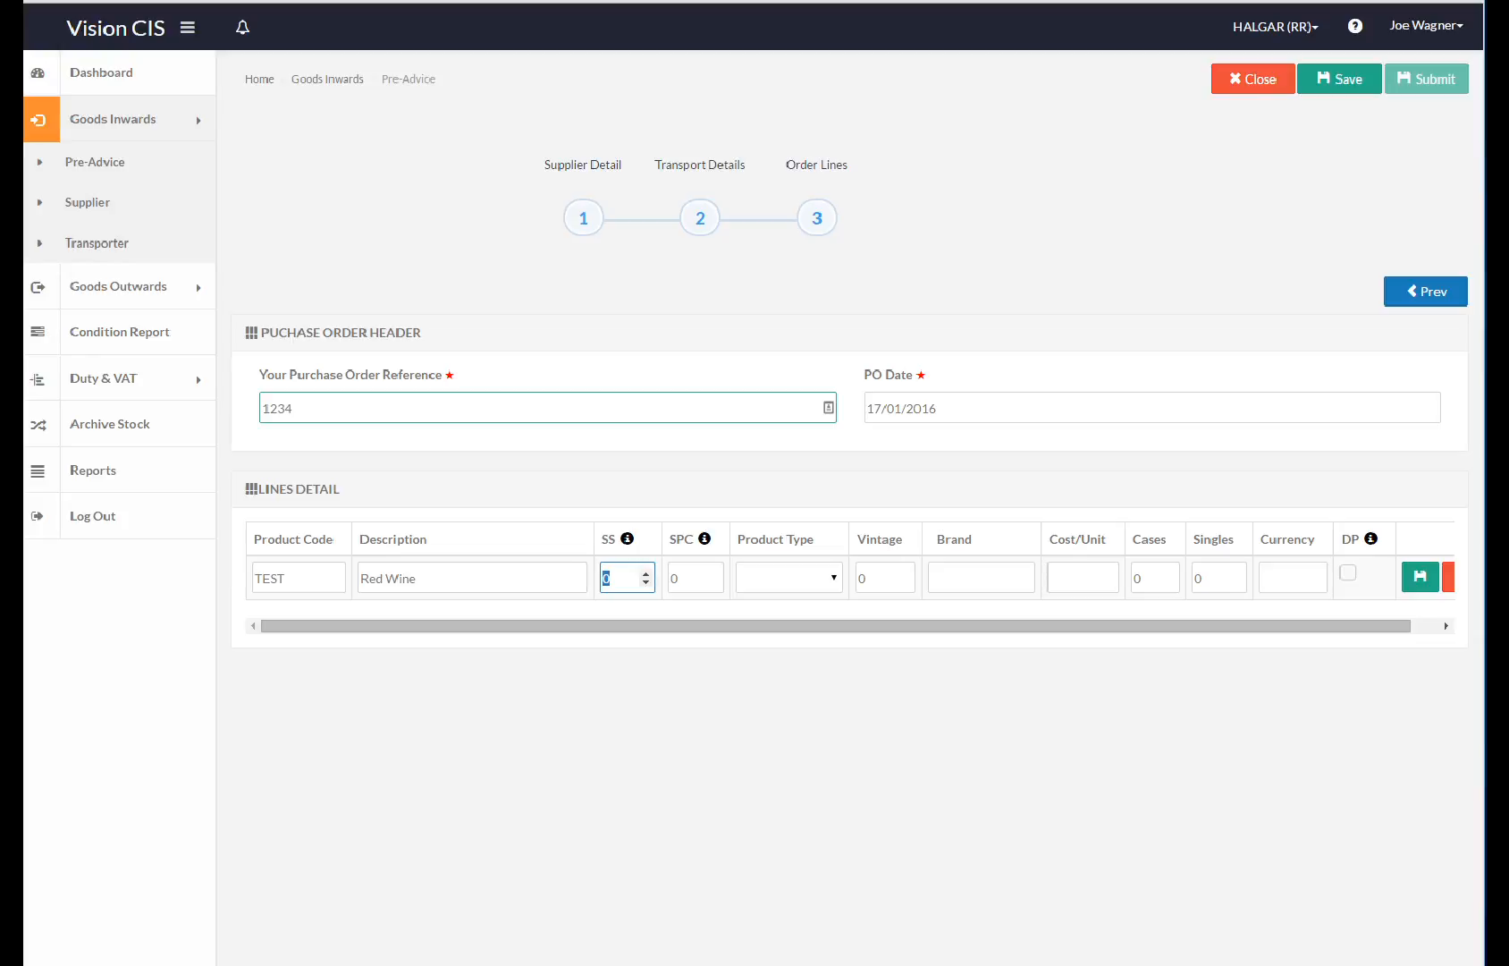
text(75)
key(Tab)
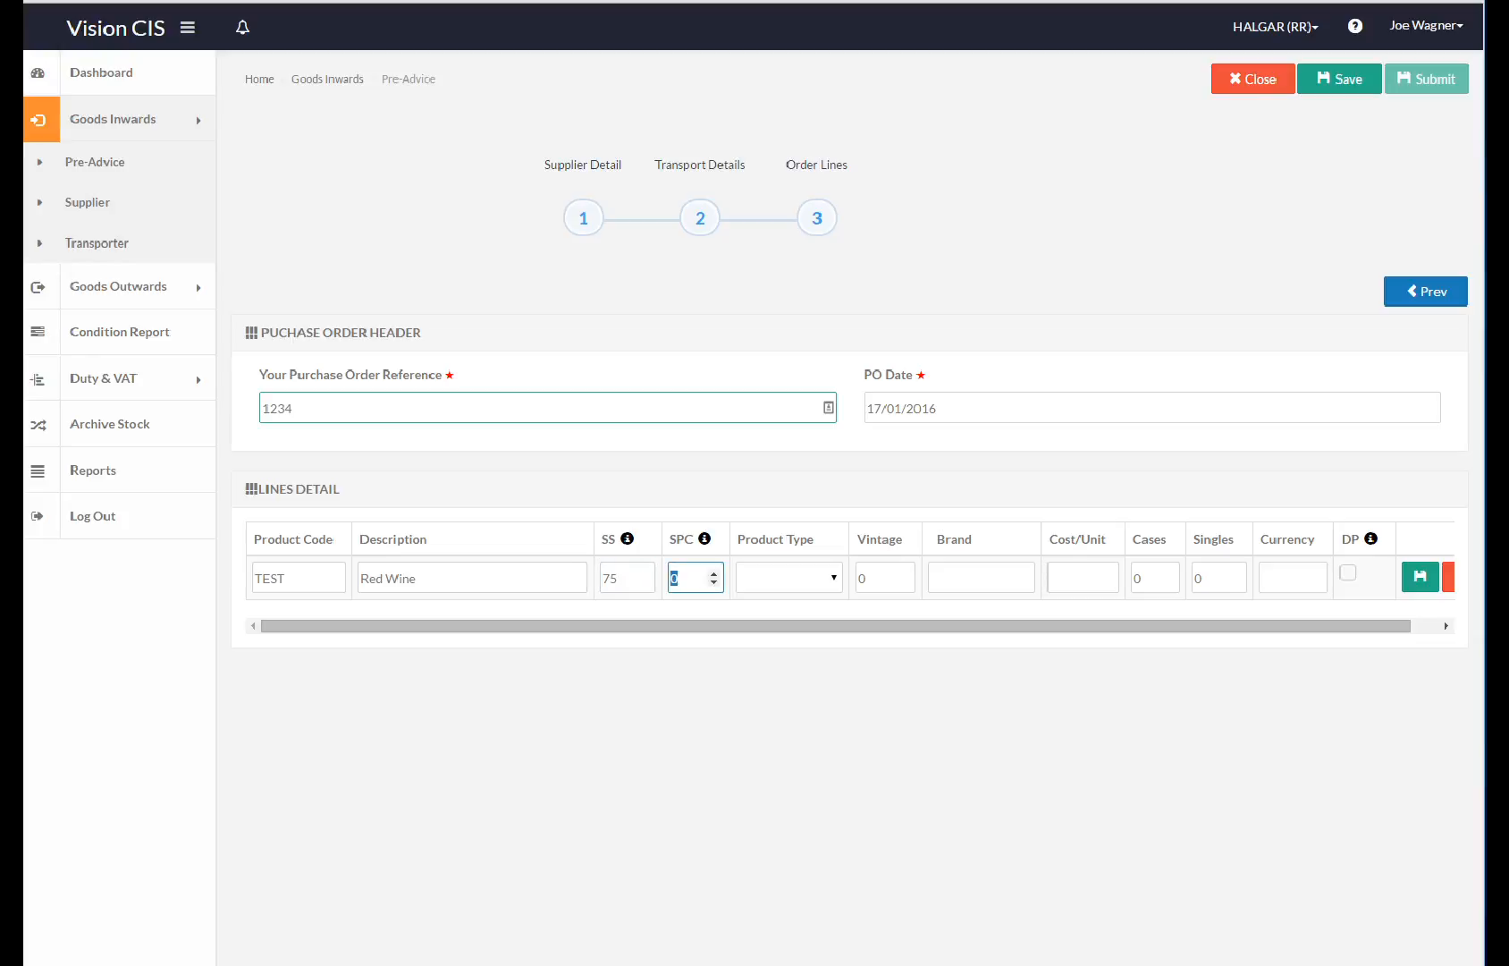
text(12)
key(Tab)
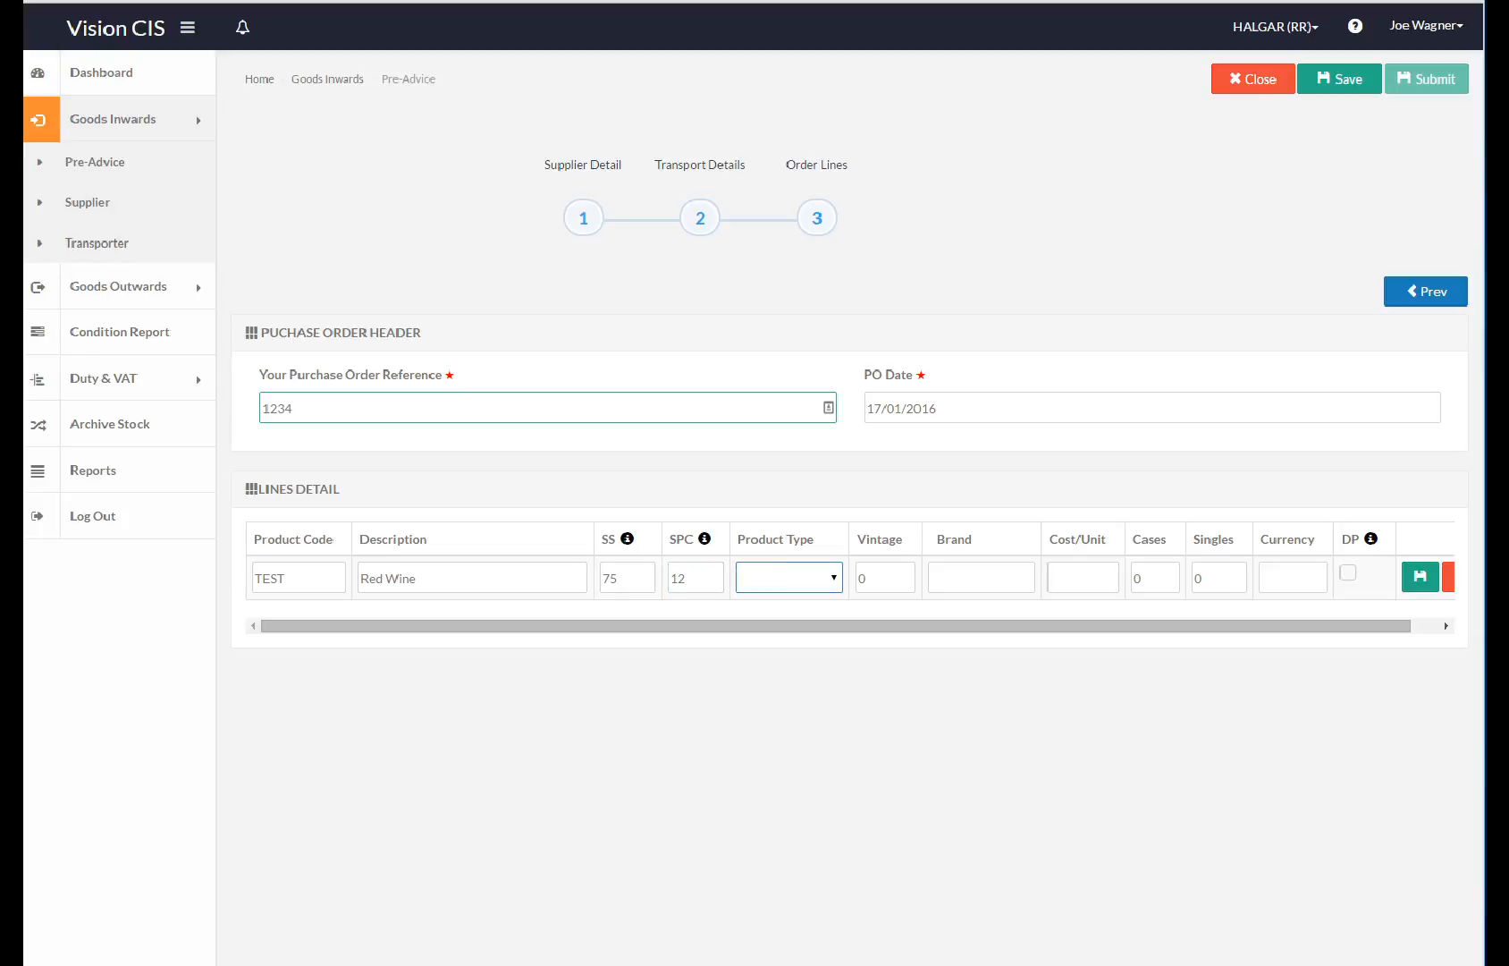
Set the order line's product type to Wine, vintage to 1990 and brand to Brand Name.
key(alt+Down)
key(Down)
key(Down)
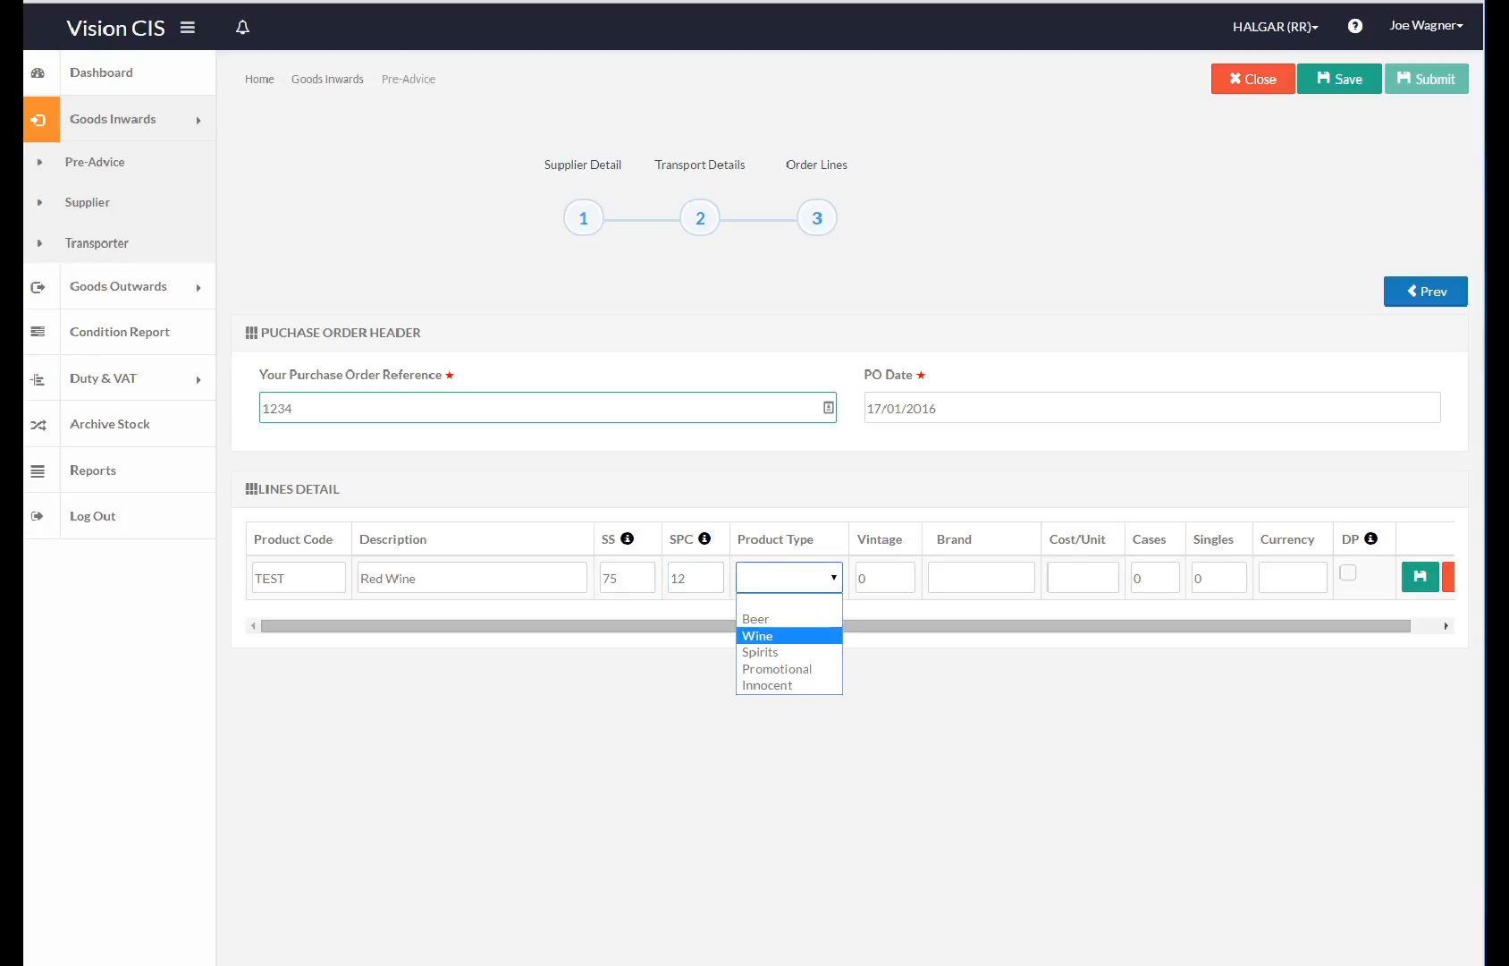
key(Return)
key(Tab)
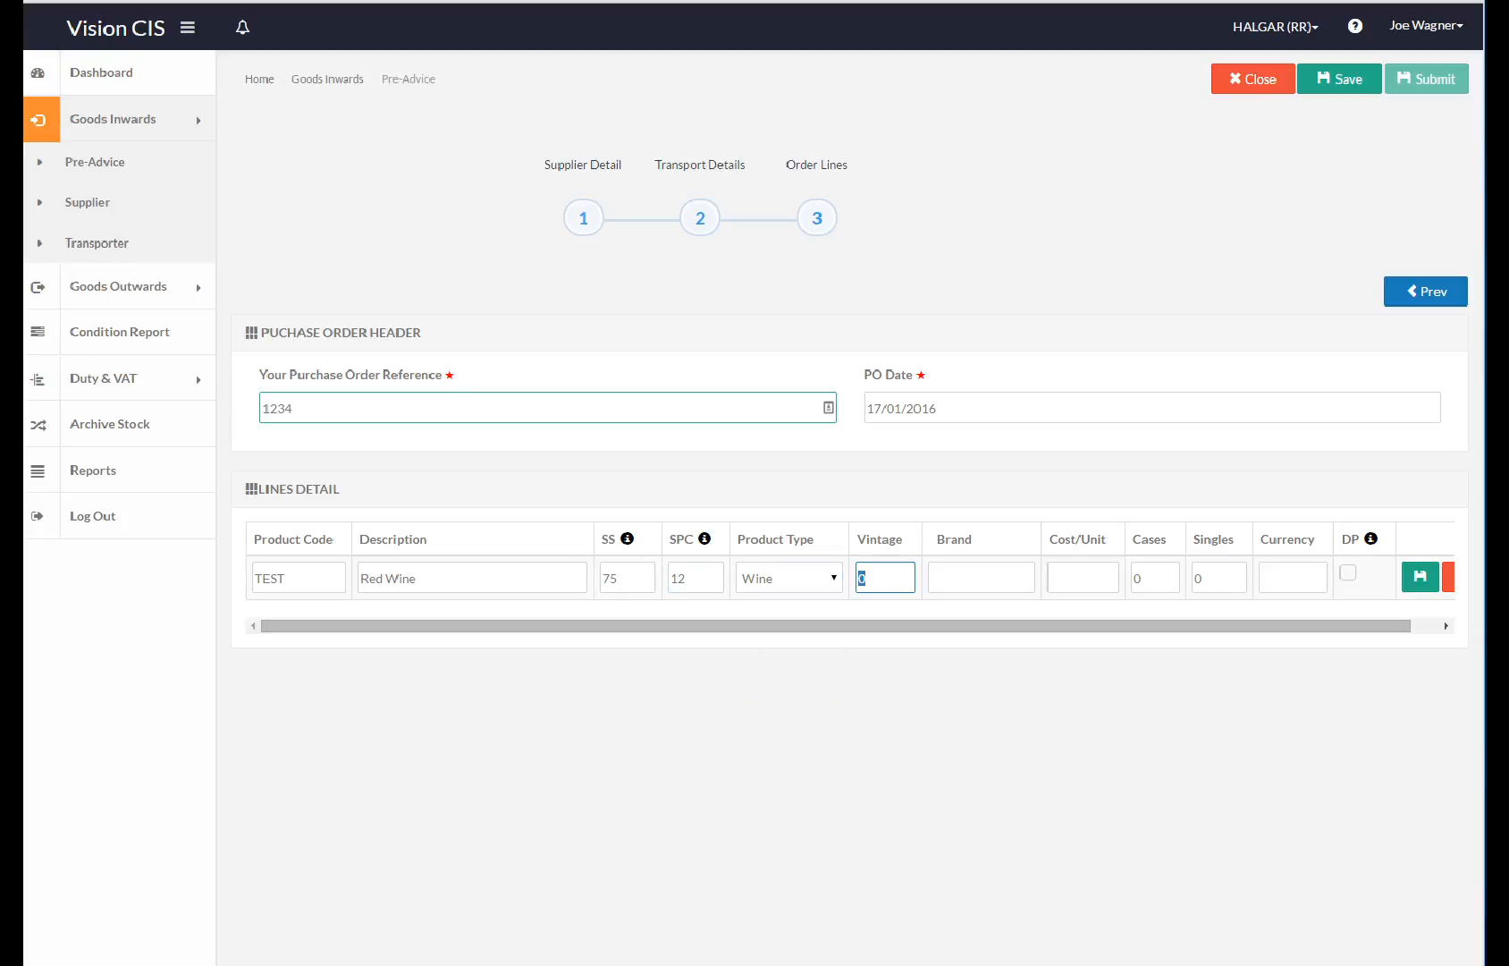
text(1990)
key(Tab)
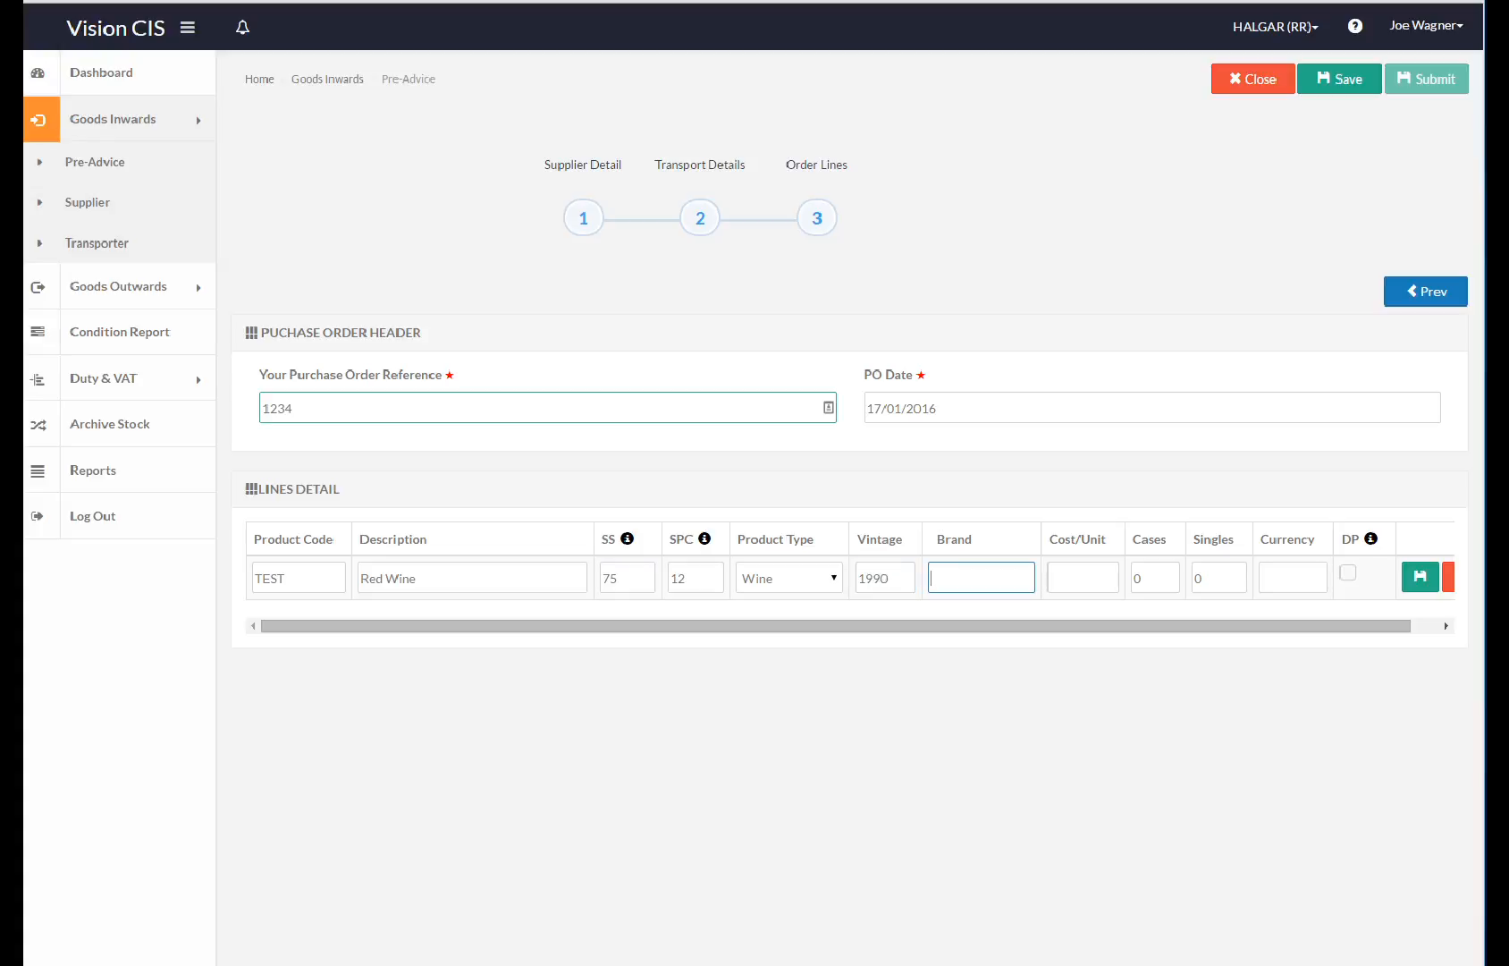
text(Brand Name)
key(Tab)
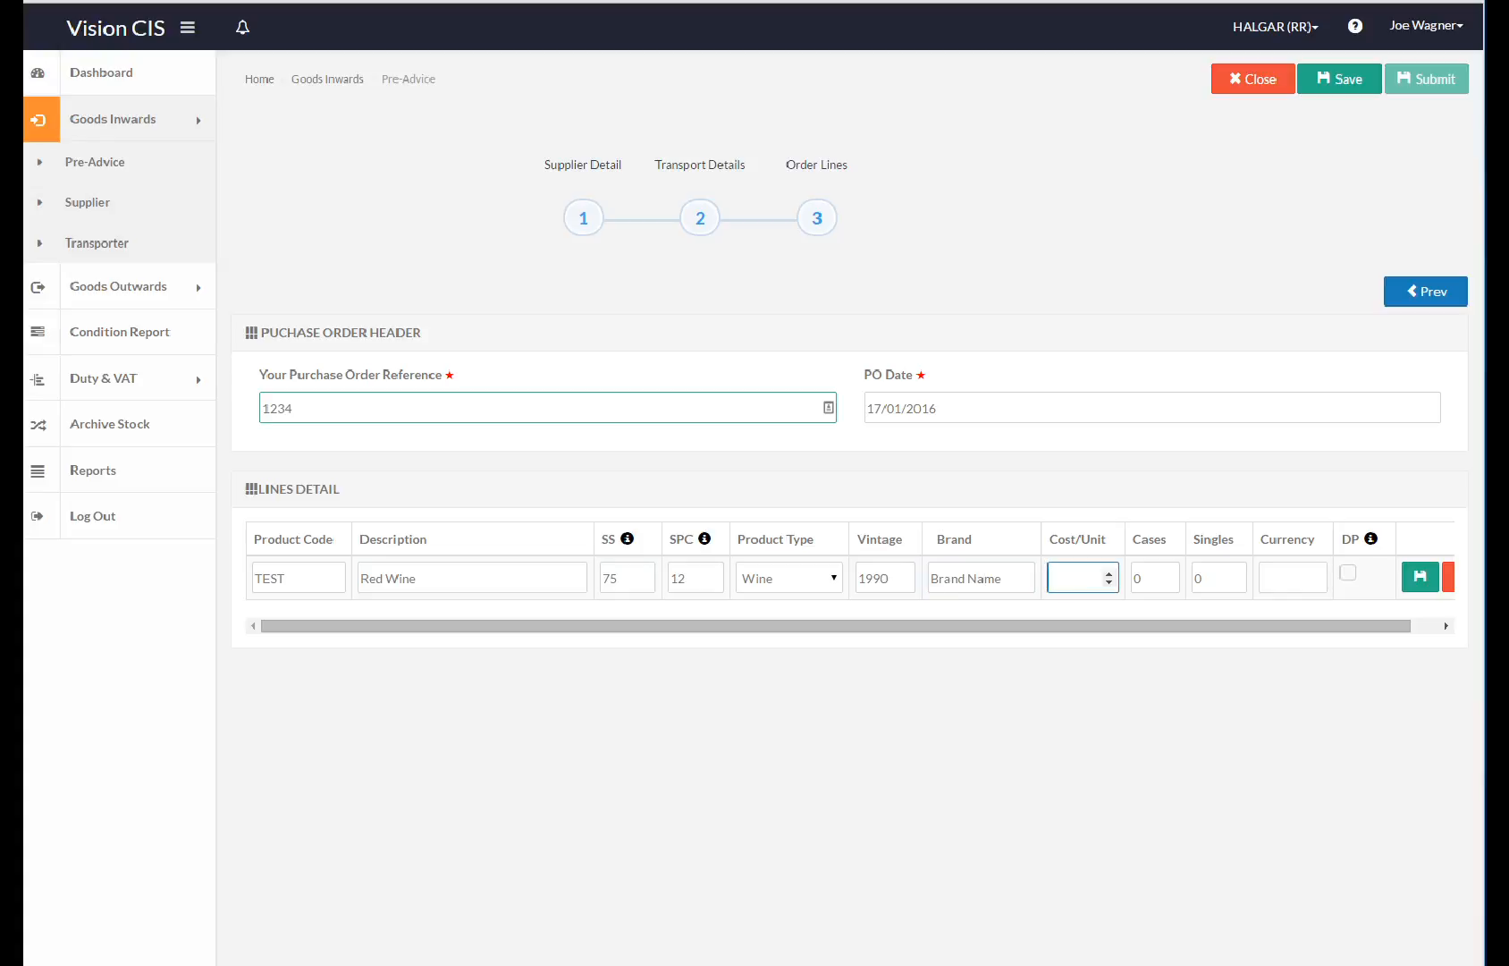
Set the line's cost per unit to 99.00, cases to 12 and currency to EUR, and save the line.
text(99.00)
key(Tab)
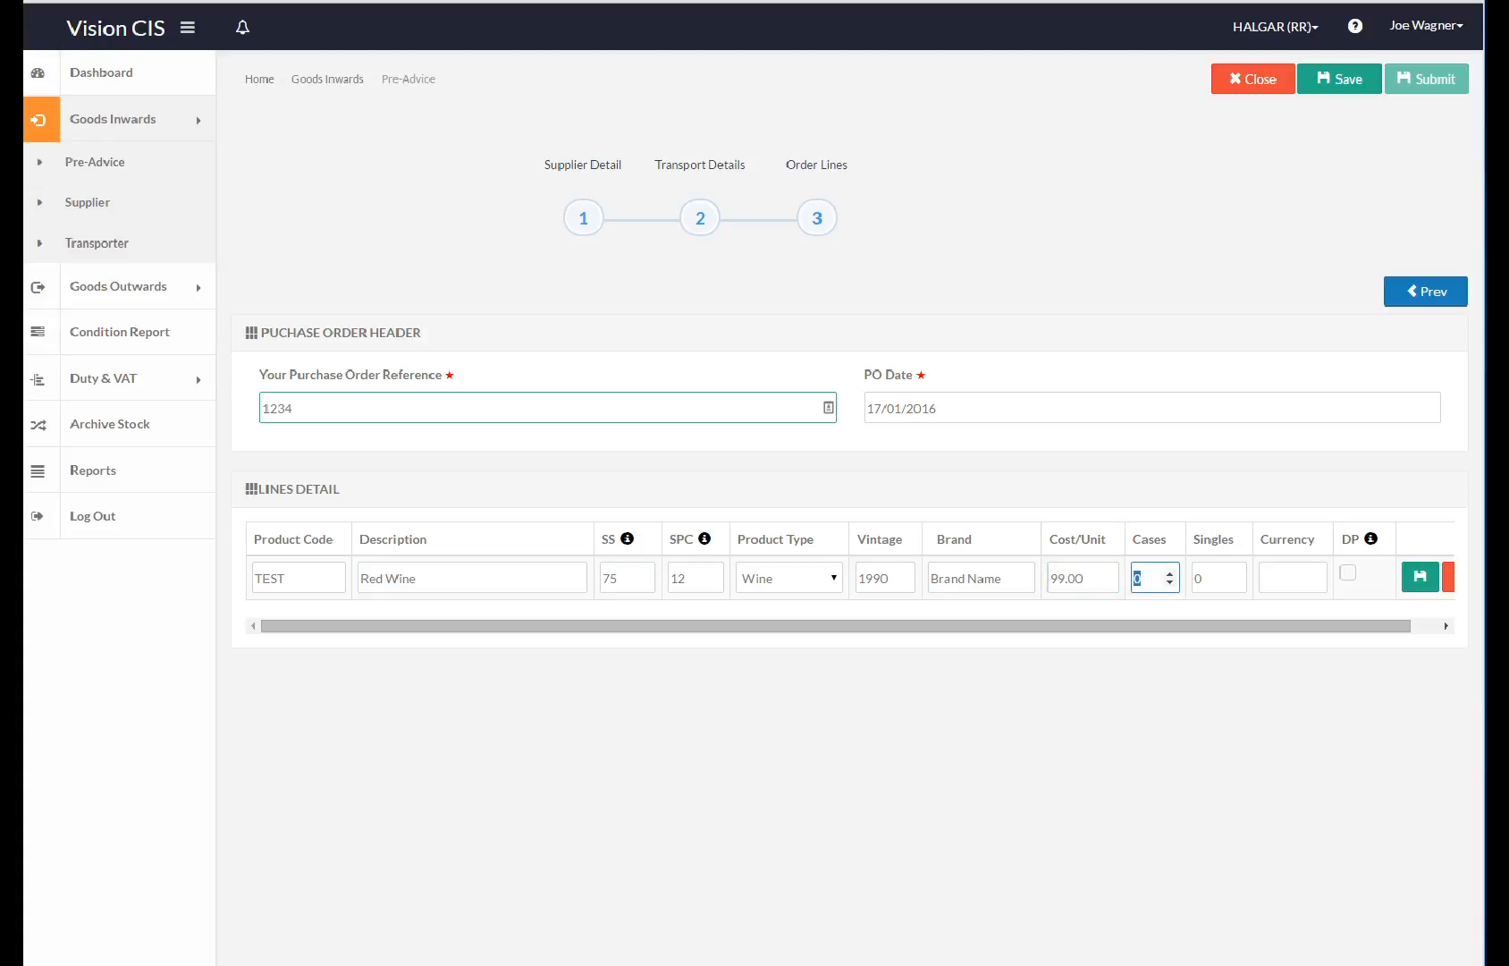
text(12)
key(Tab)
key(Tab)
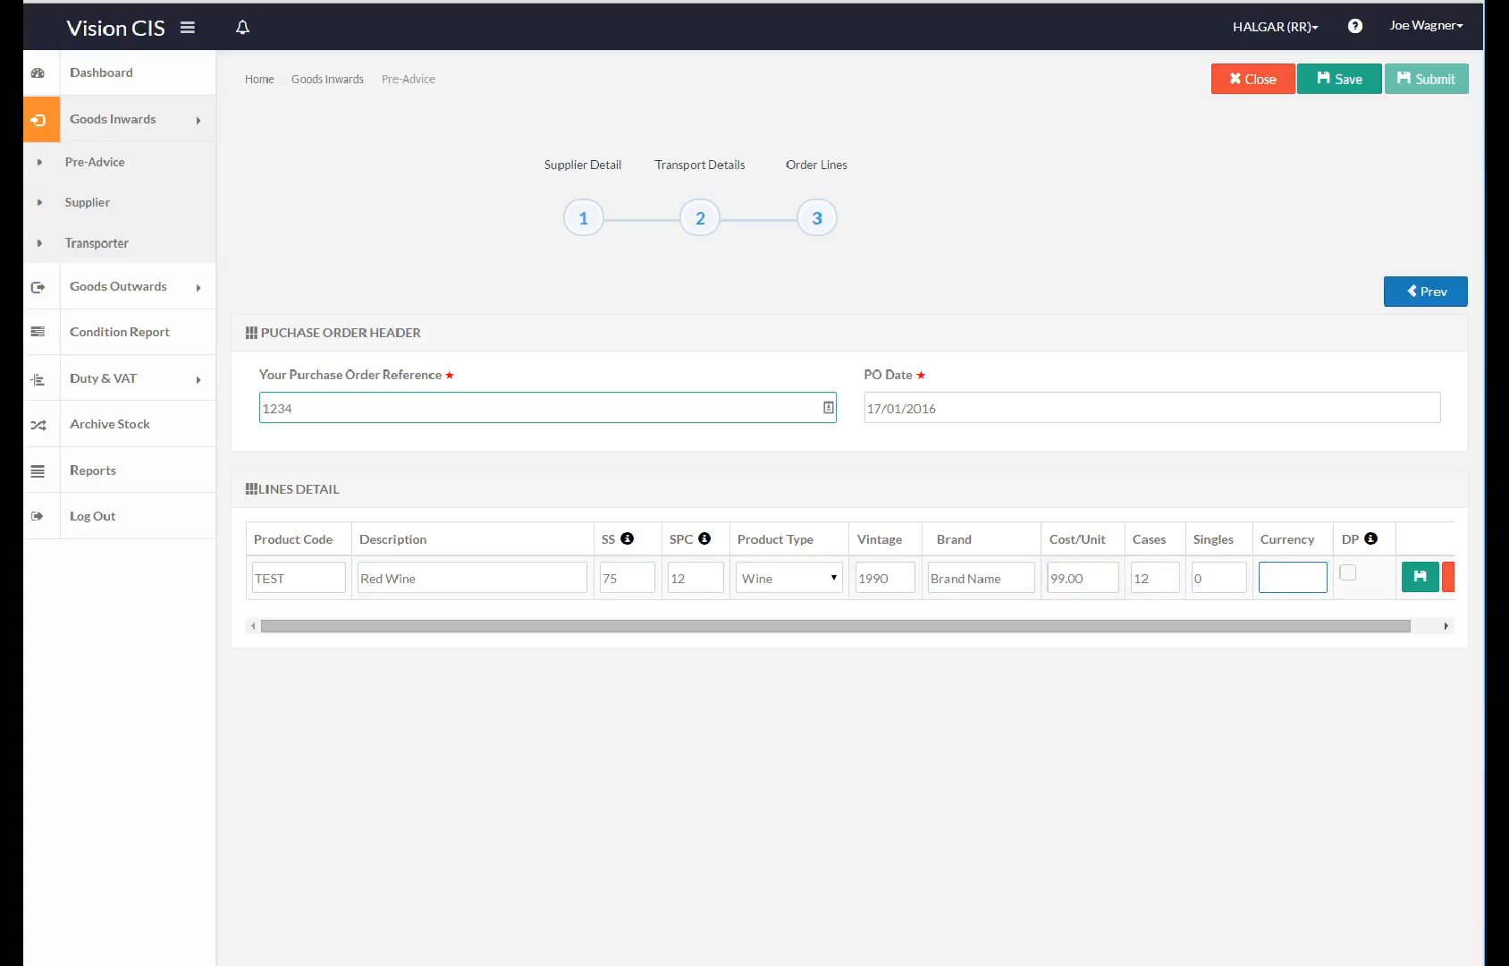
text(EUR)
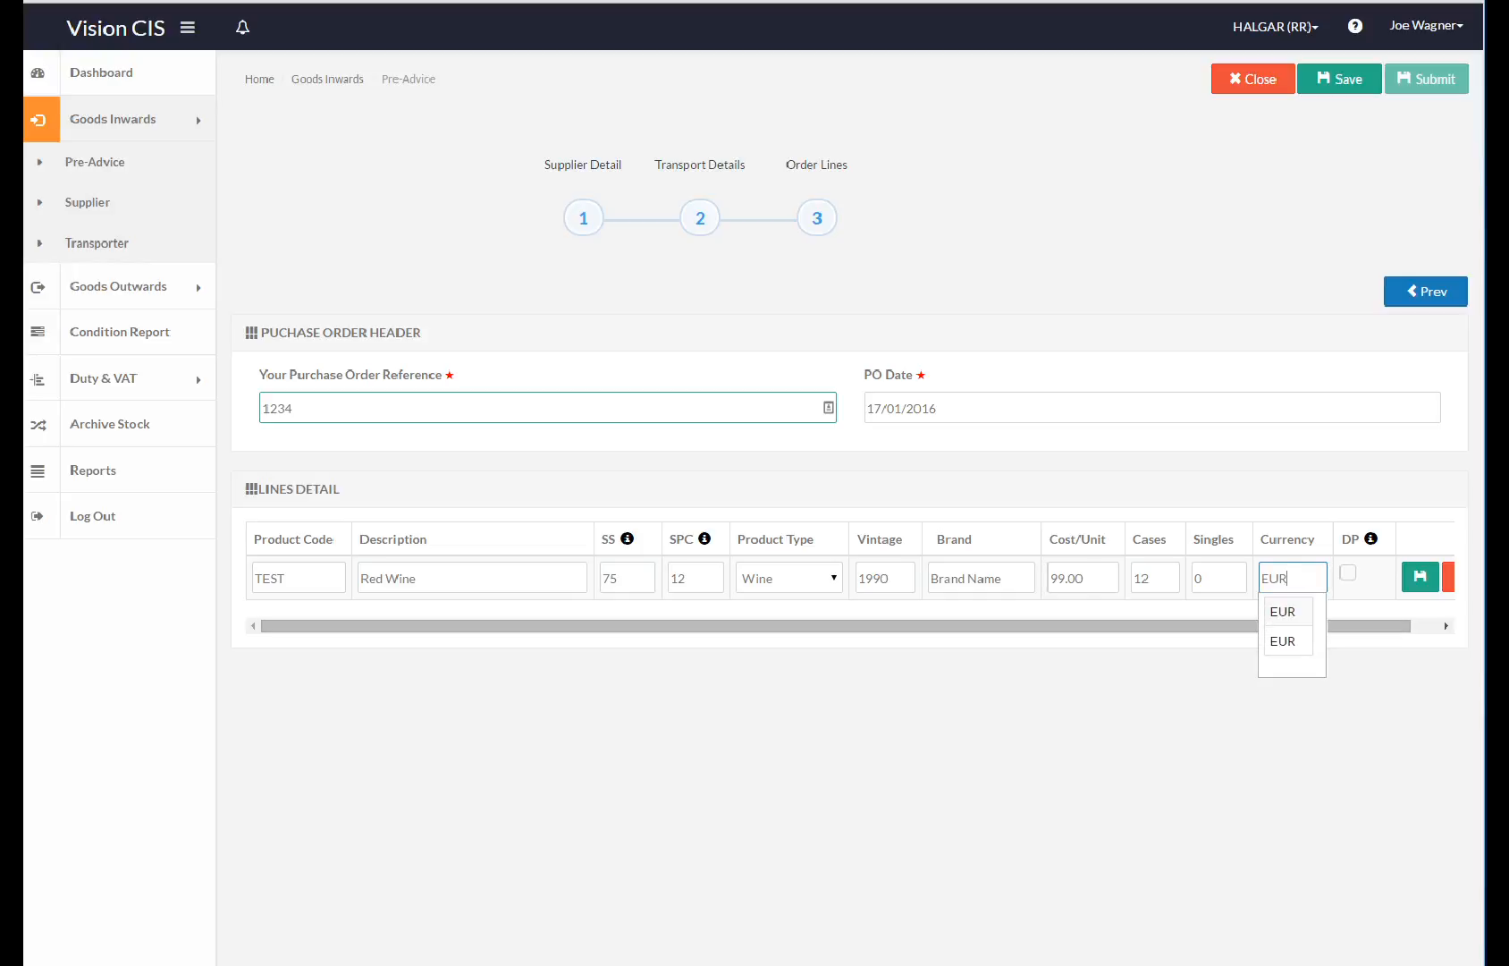
key(Return)
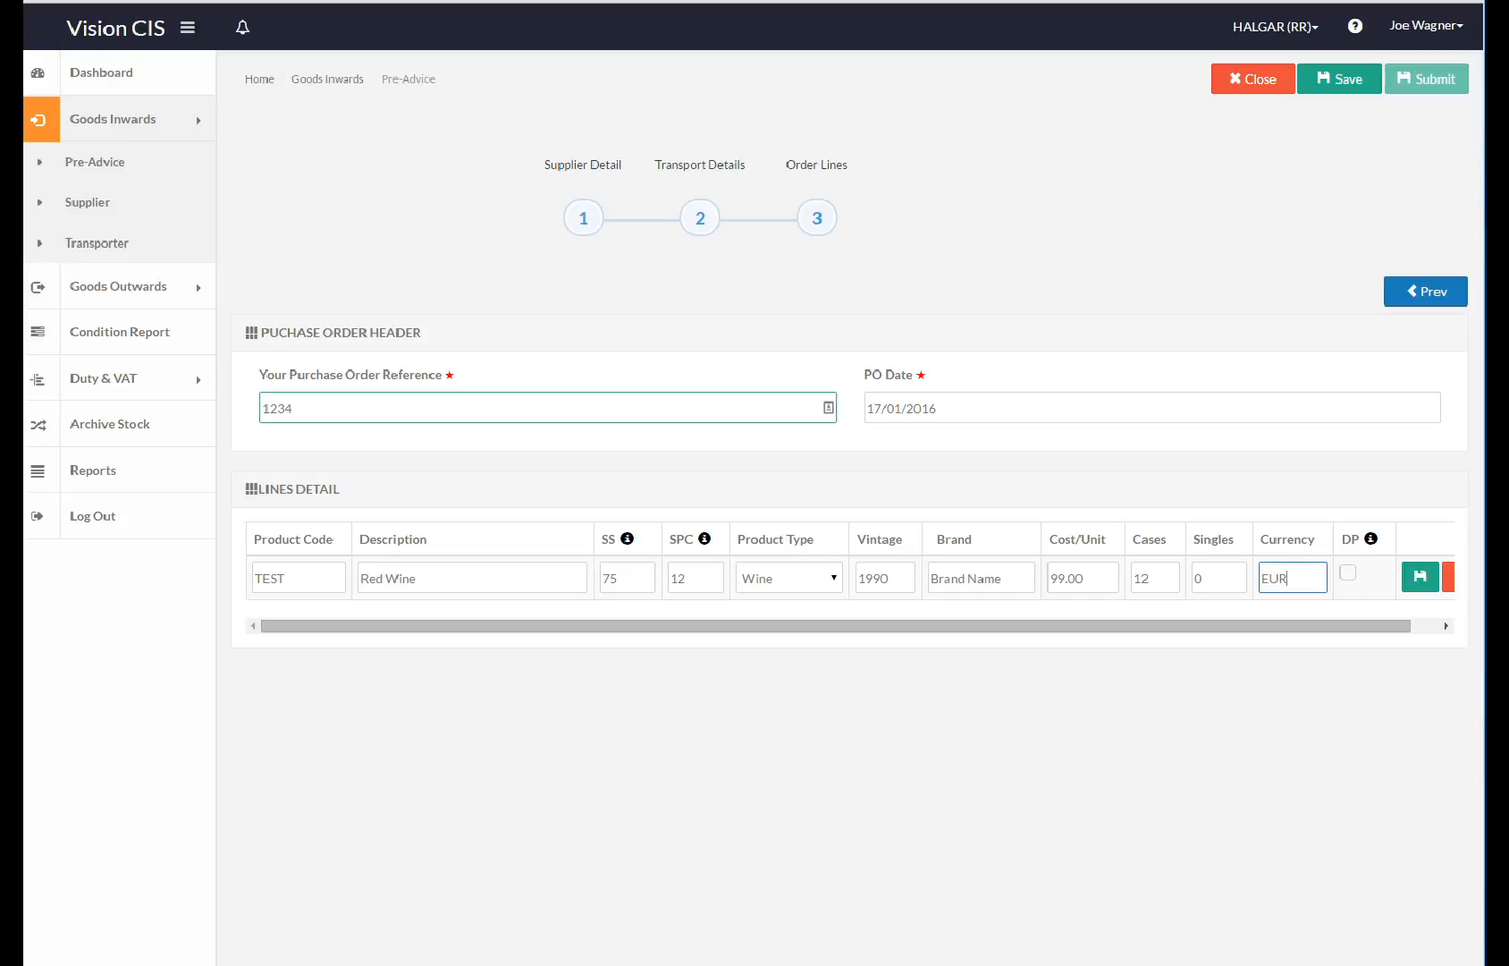
click(1447, 625)
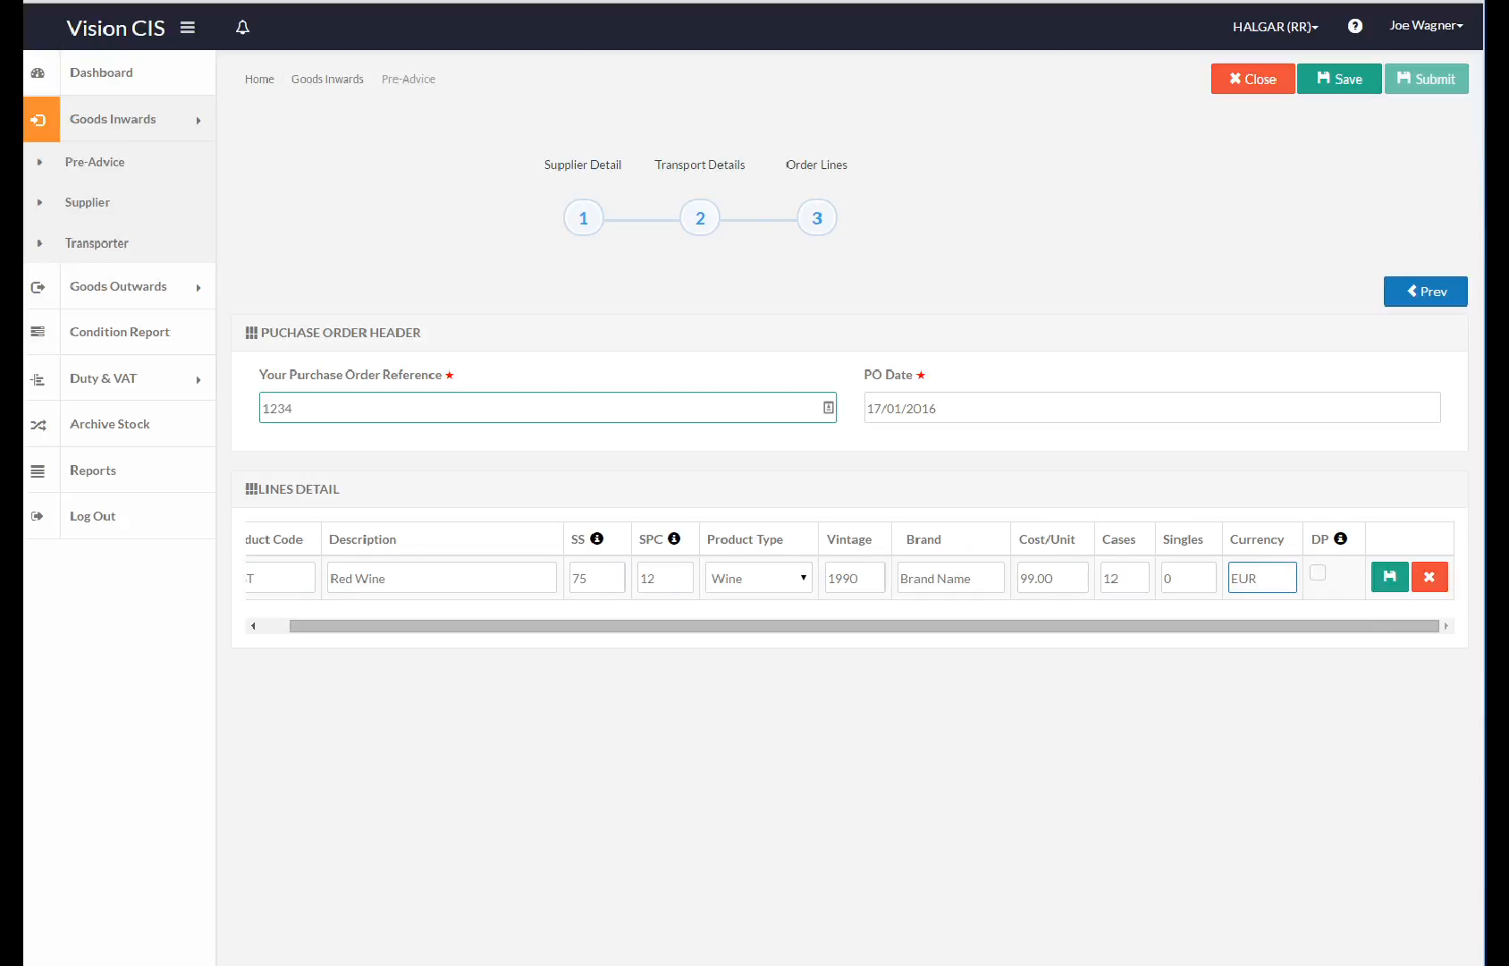
click(1390, 577)
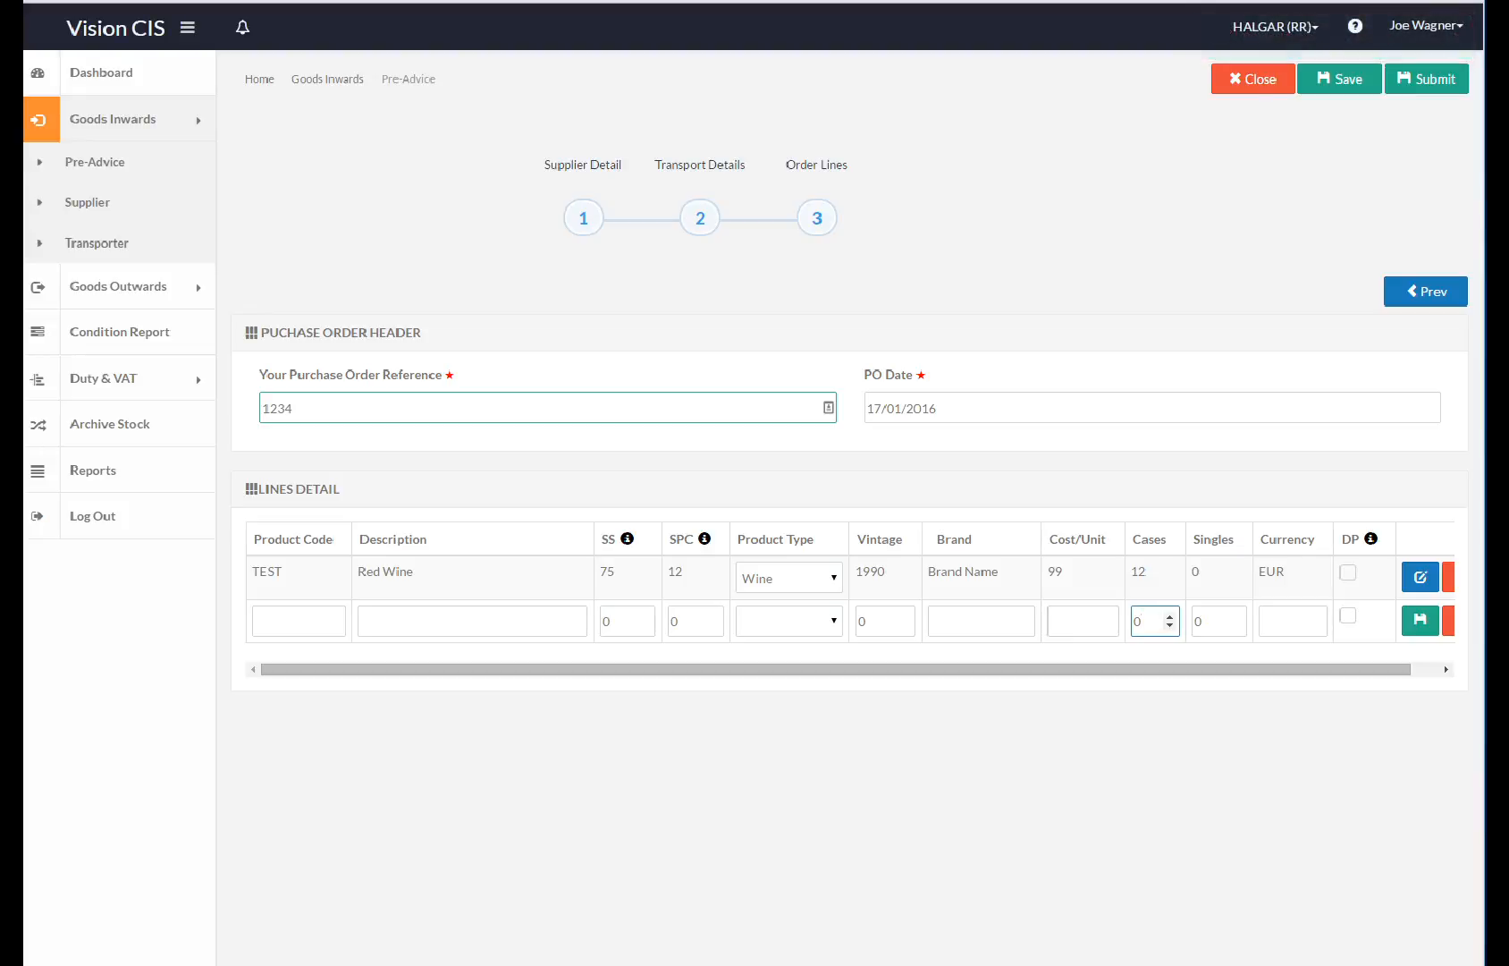
Close the completed pre-advice form and return to the list of in-progress pre-advices.
click(1427, 669)
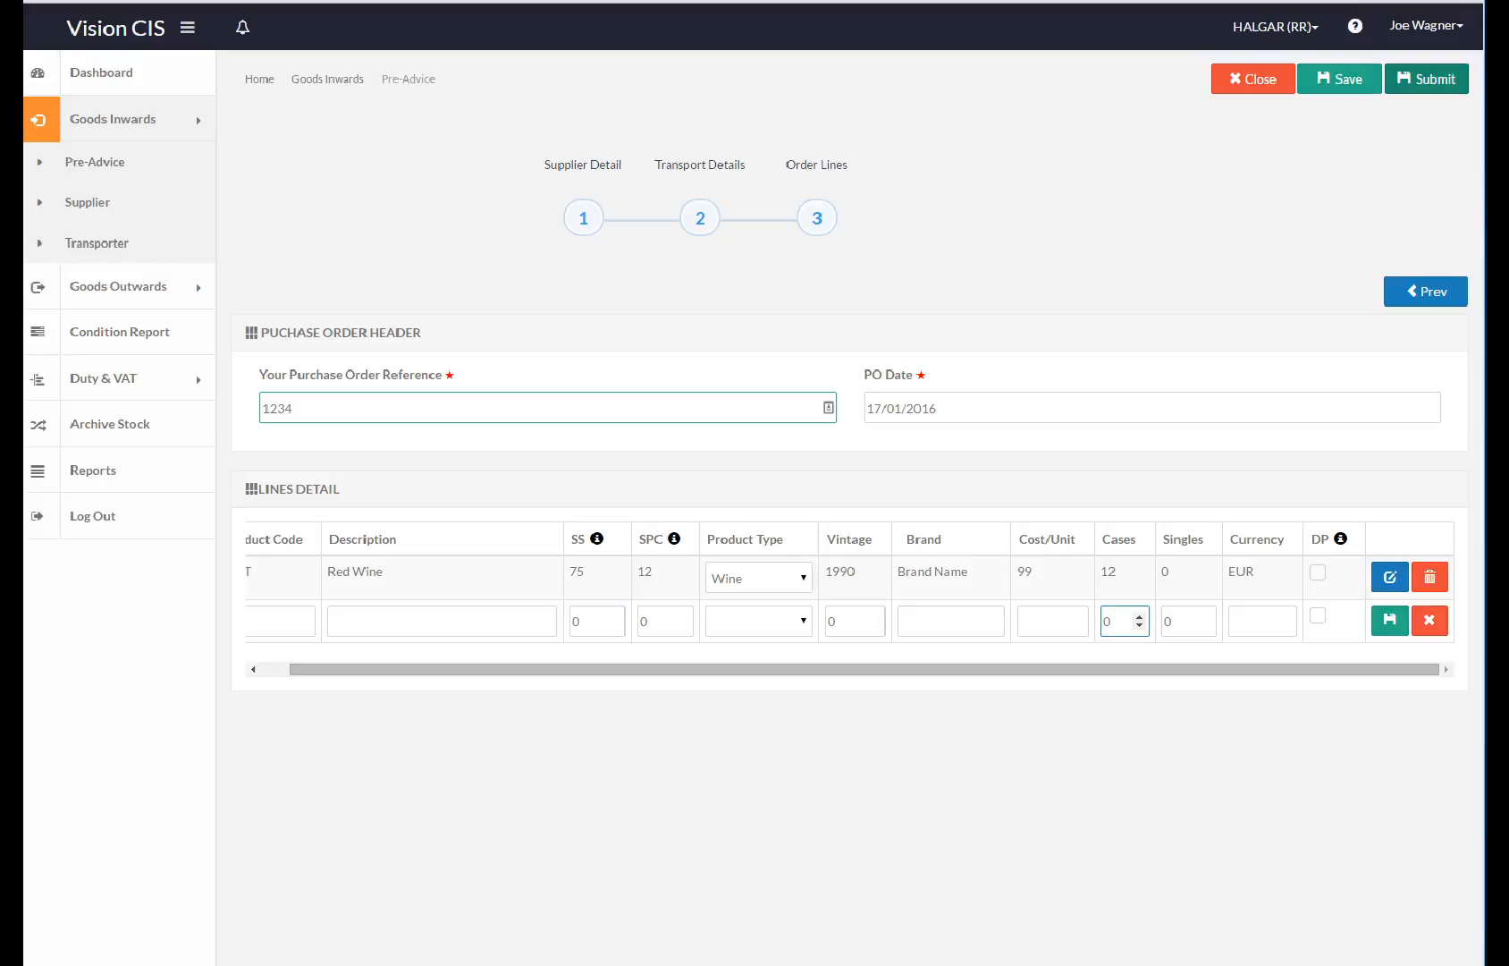
click(1428, 79)
click(1253, 79)
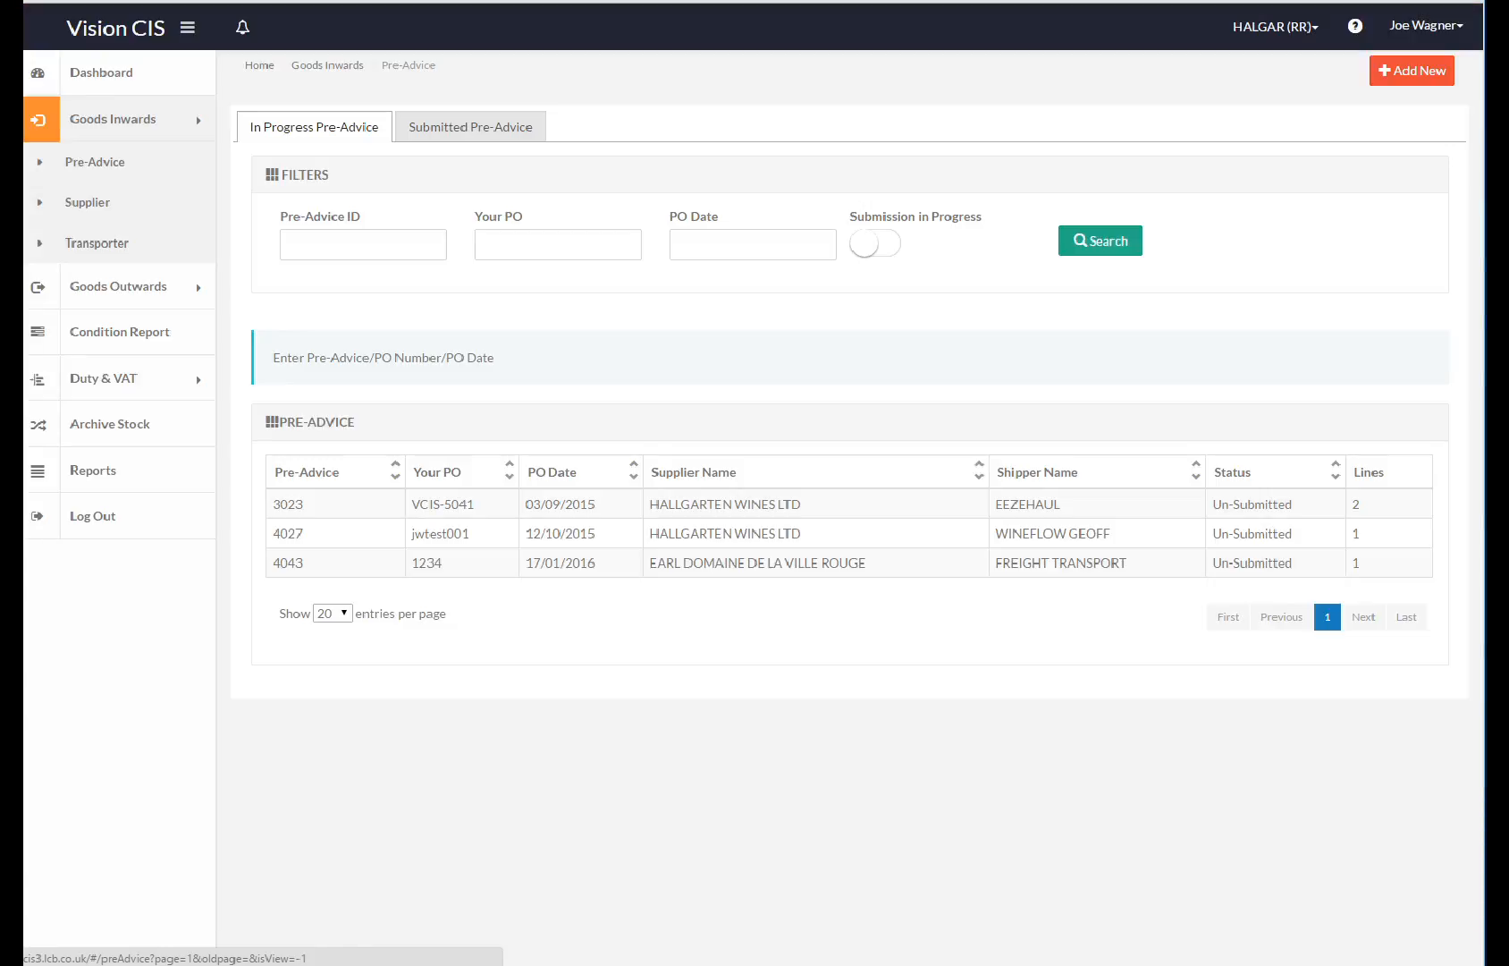
Show the submitted pre-advices and go to page 3 of their list.
click(527, 127)
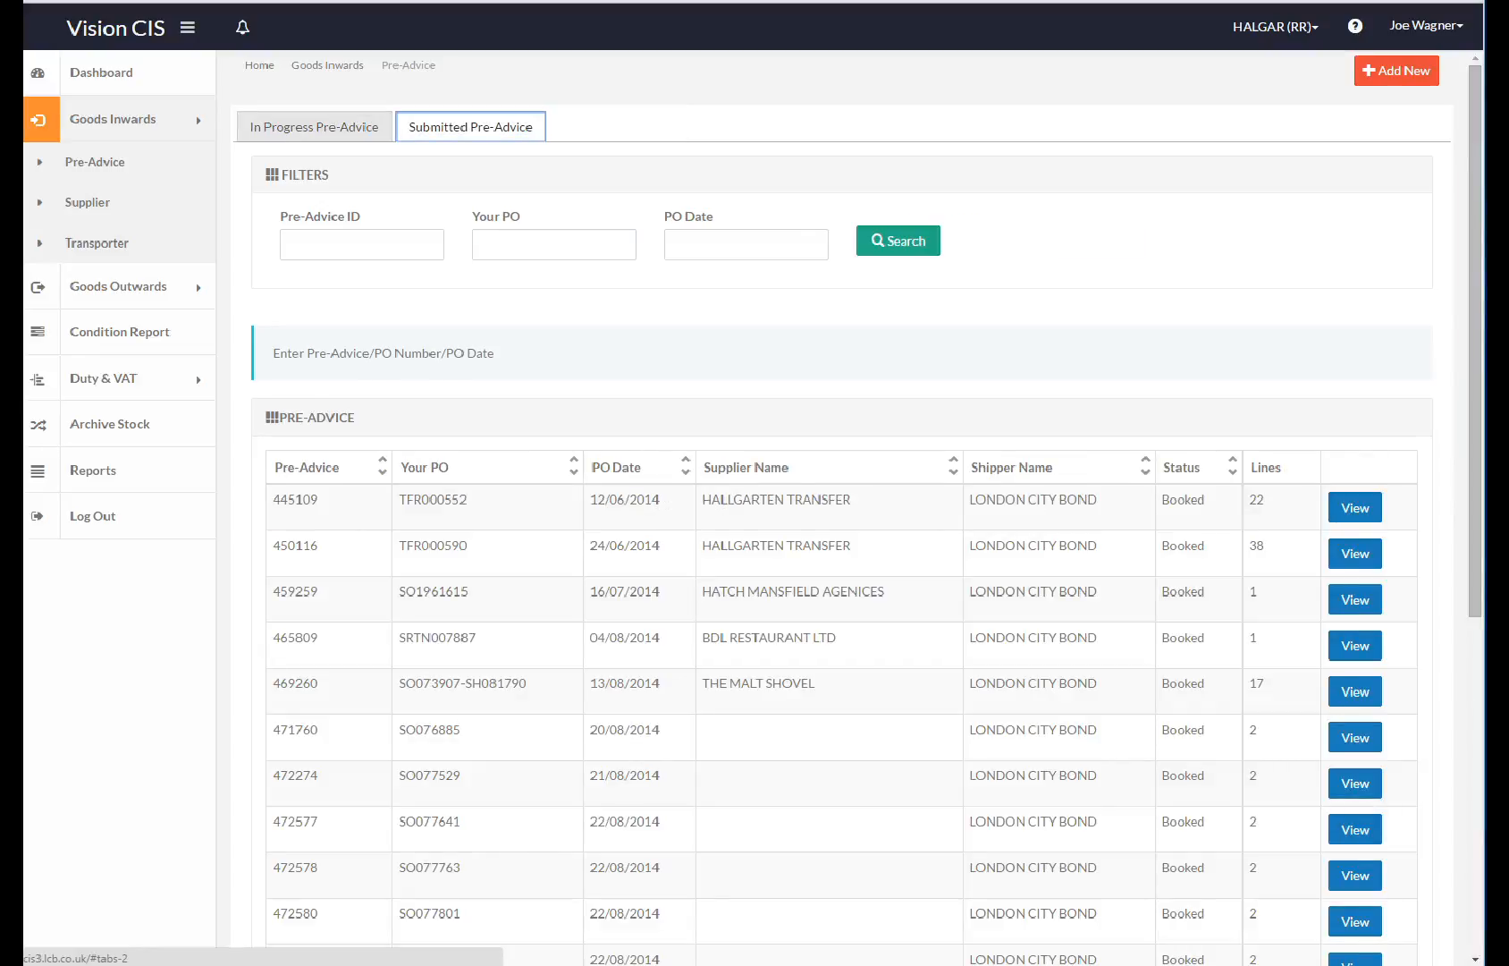
scroll(840, 536, down, 6)
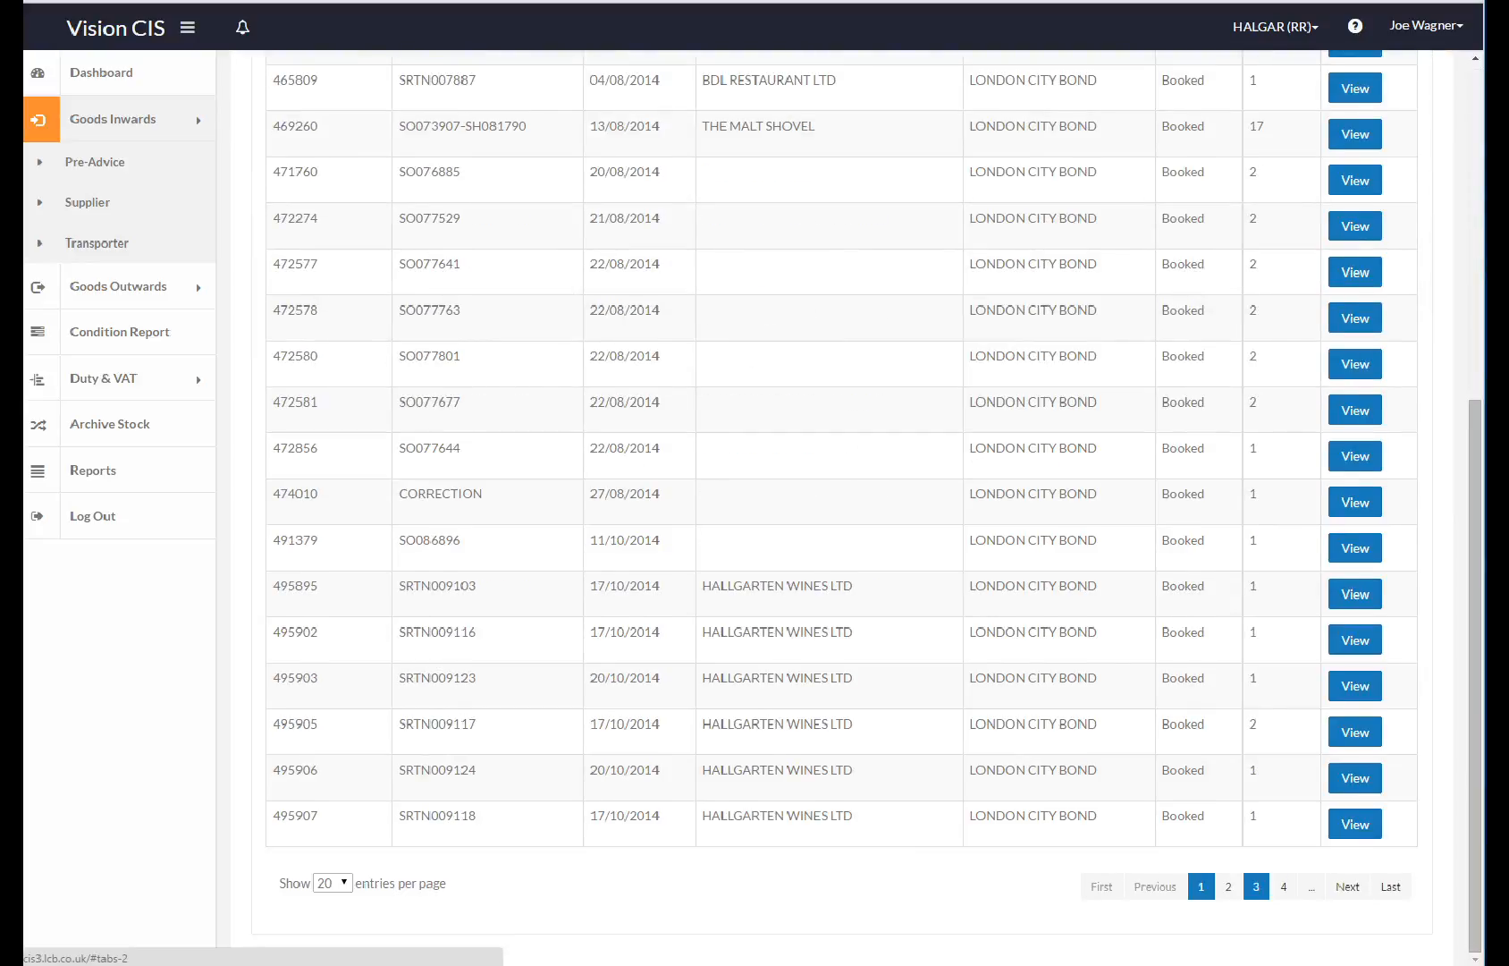
click(1256, 886)
scroll(840, 537, down, 2)
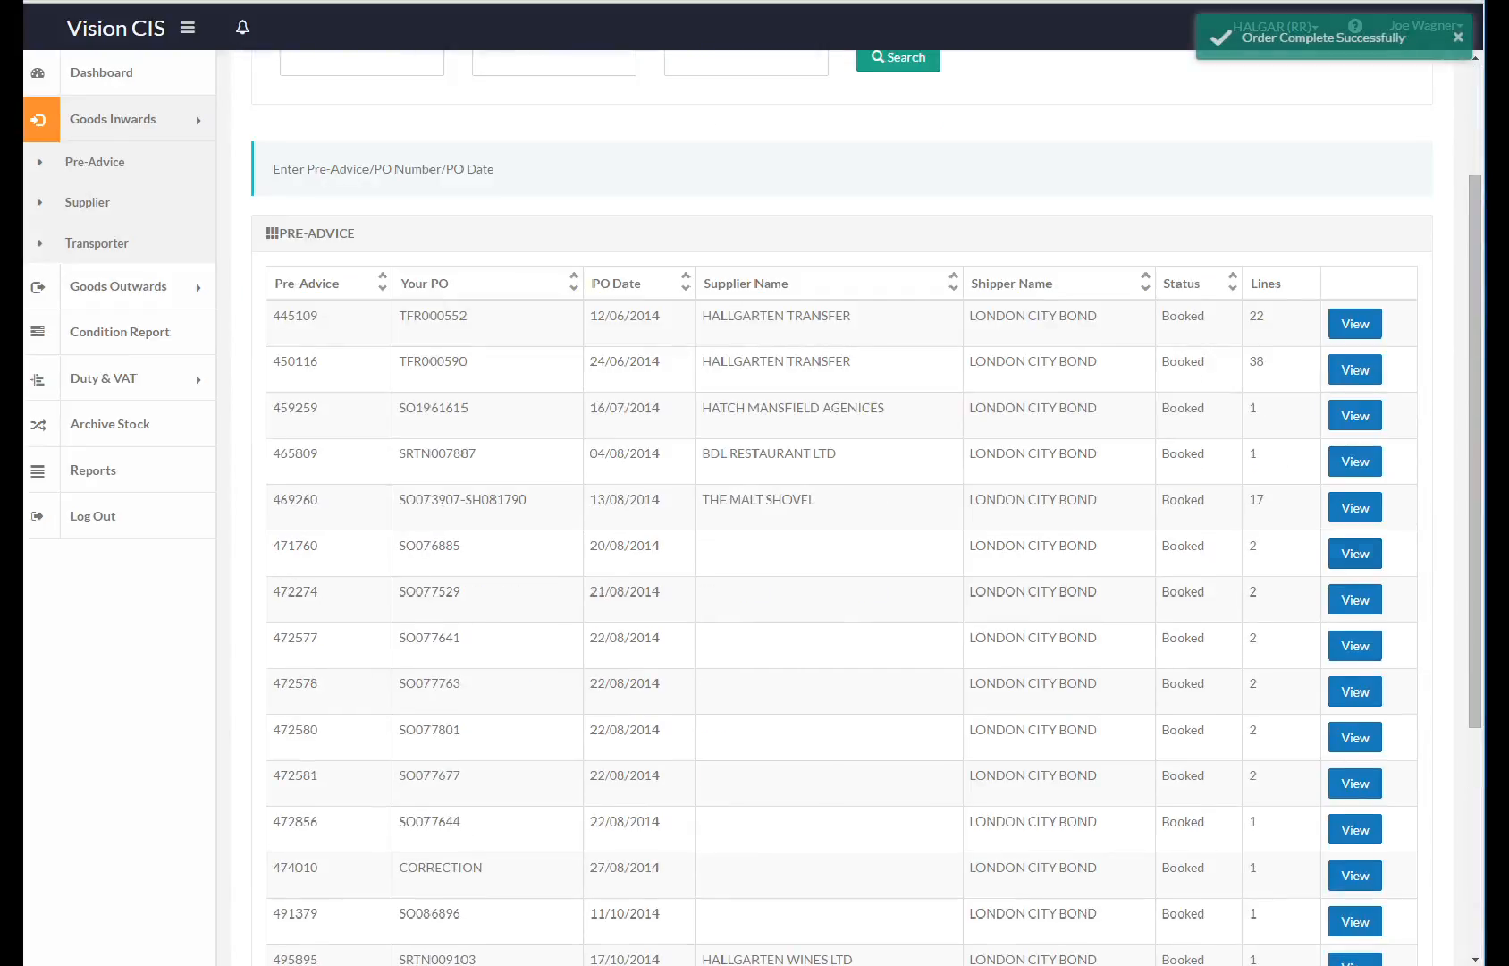
View the submitted pre-advice from THE MALT SHOVEL, review its supplier, transport and order line pages, and close it.
click(1355, 506)
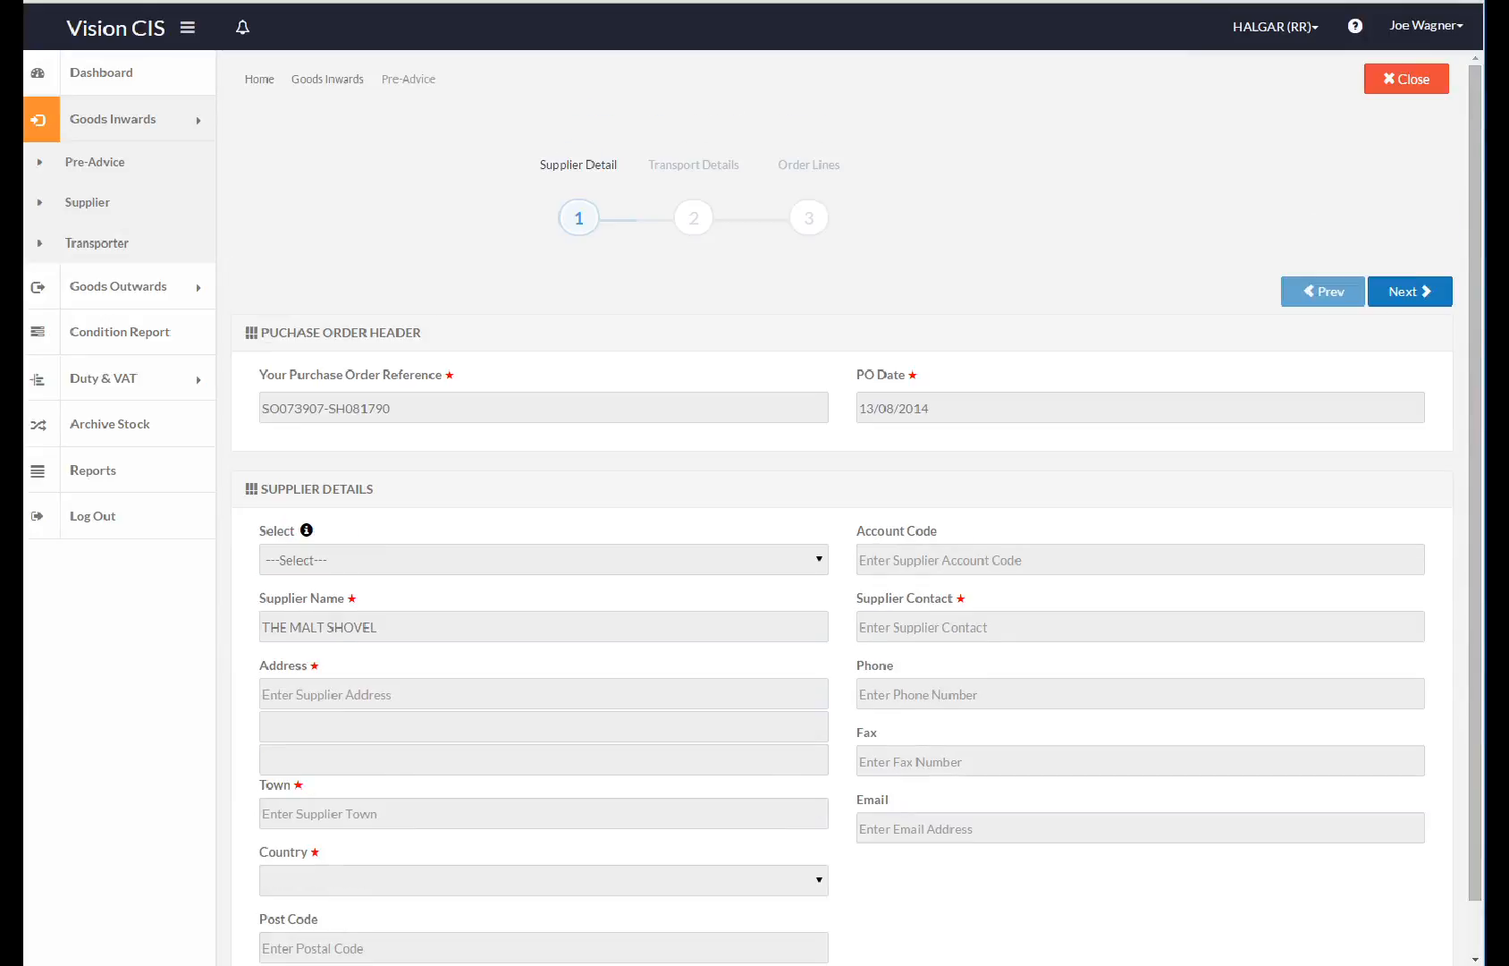
click(1410, 291)
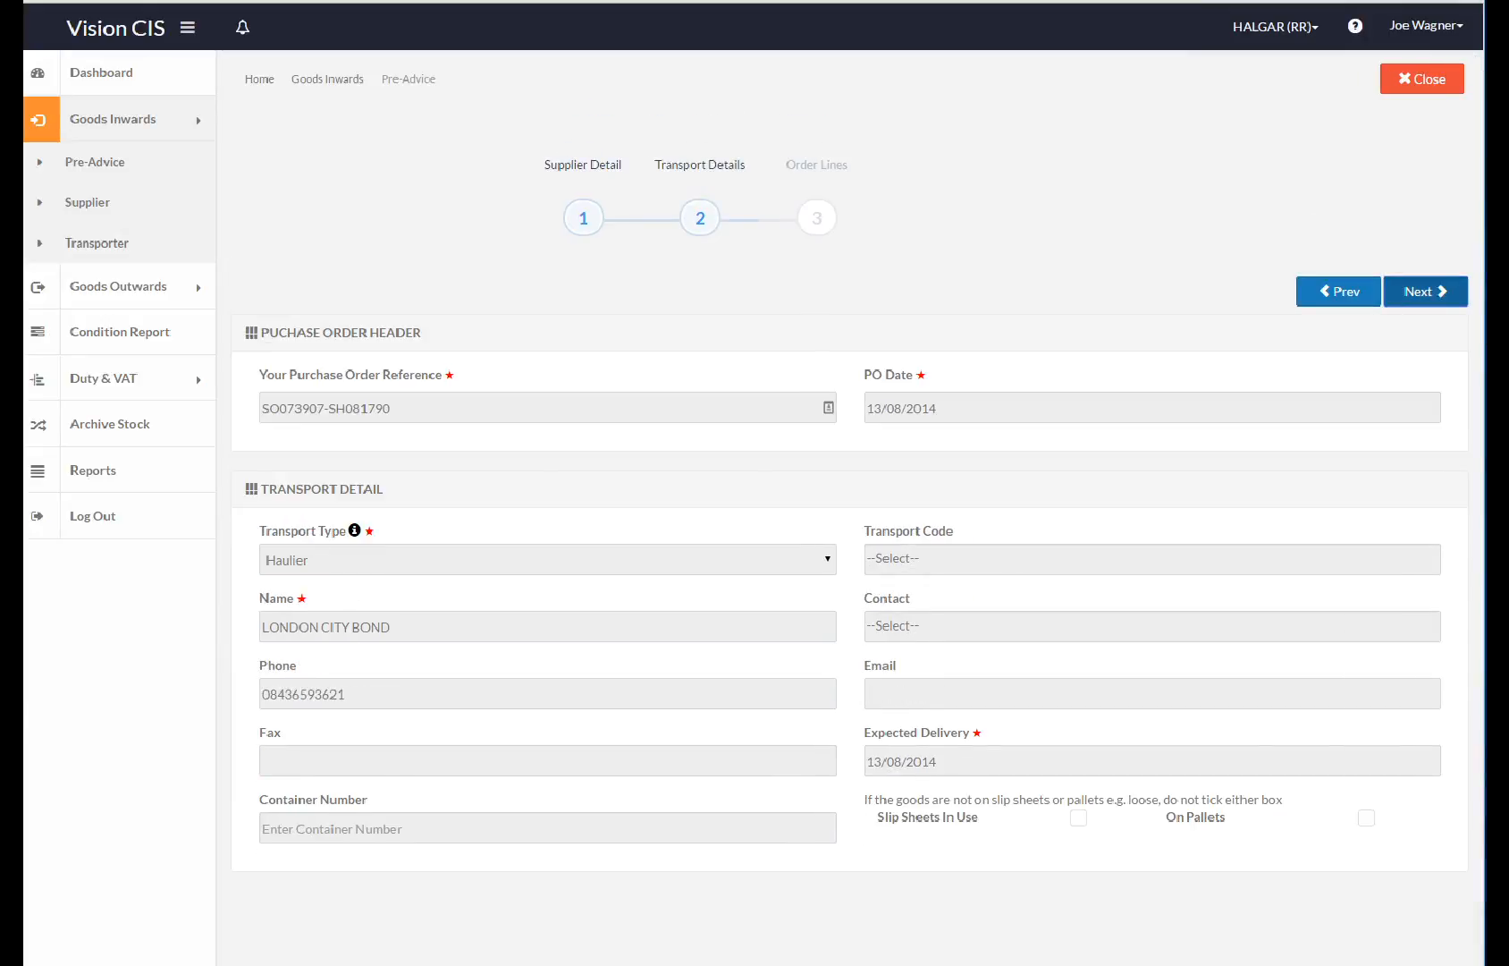
click(1421, 292)
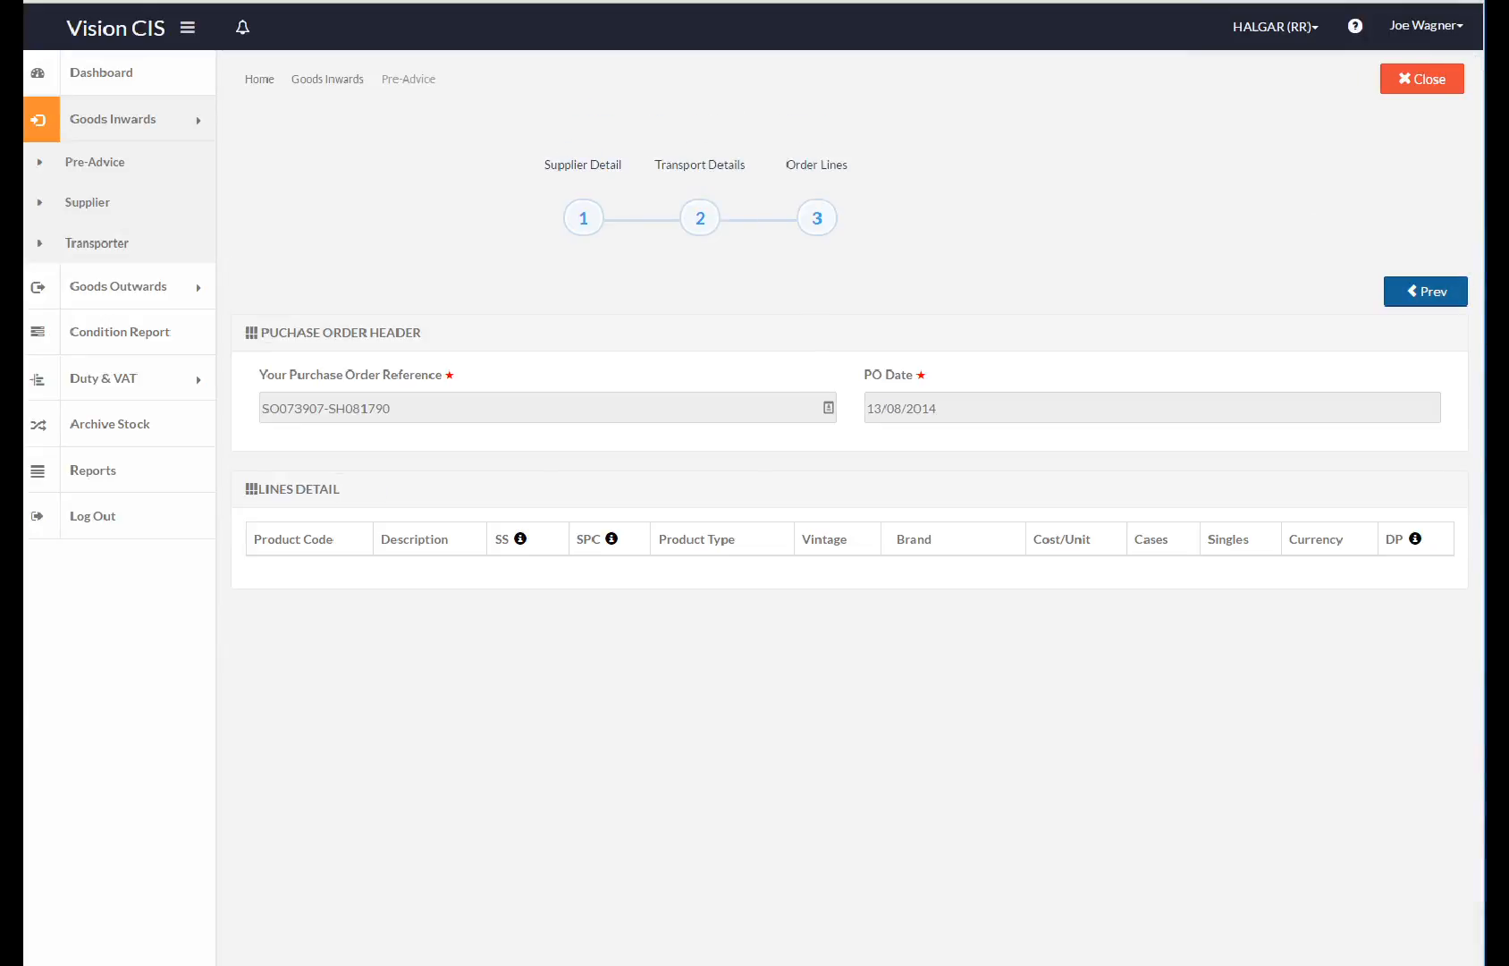
click(1426, 291)
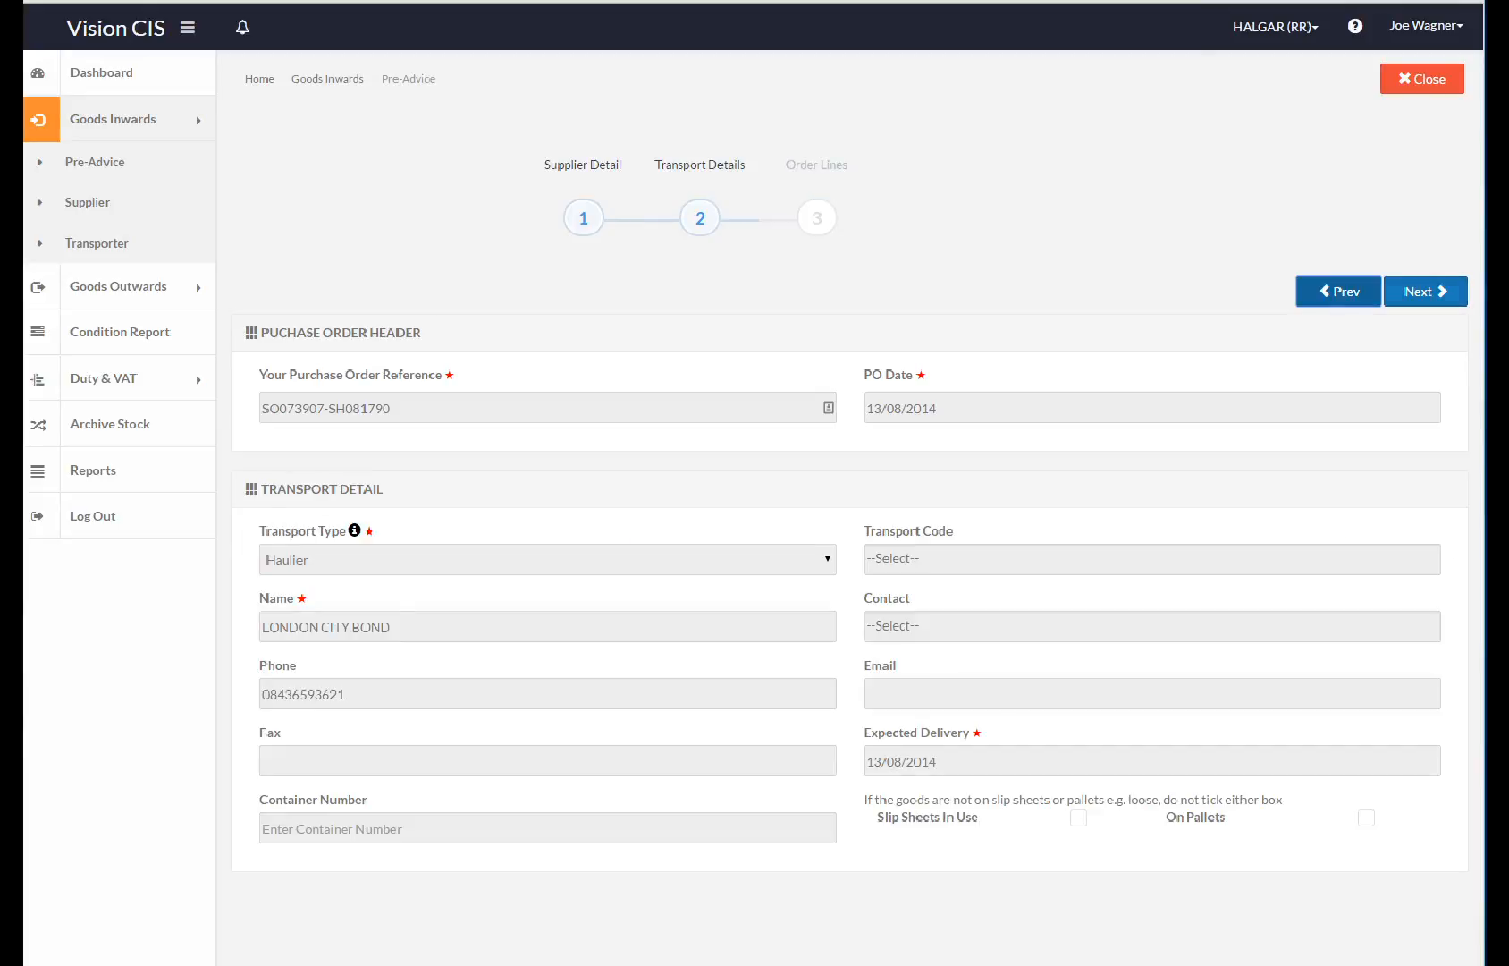
click(1338, 291)
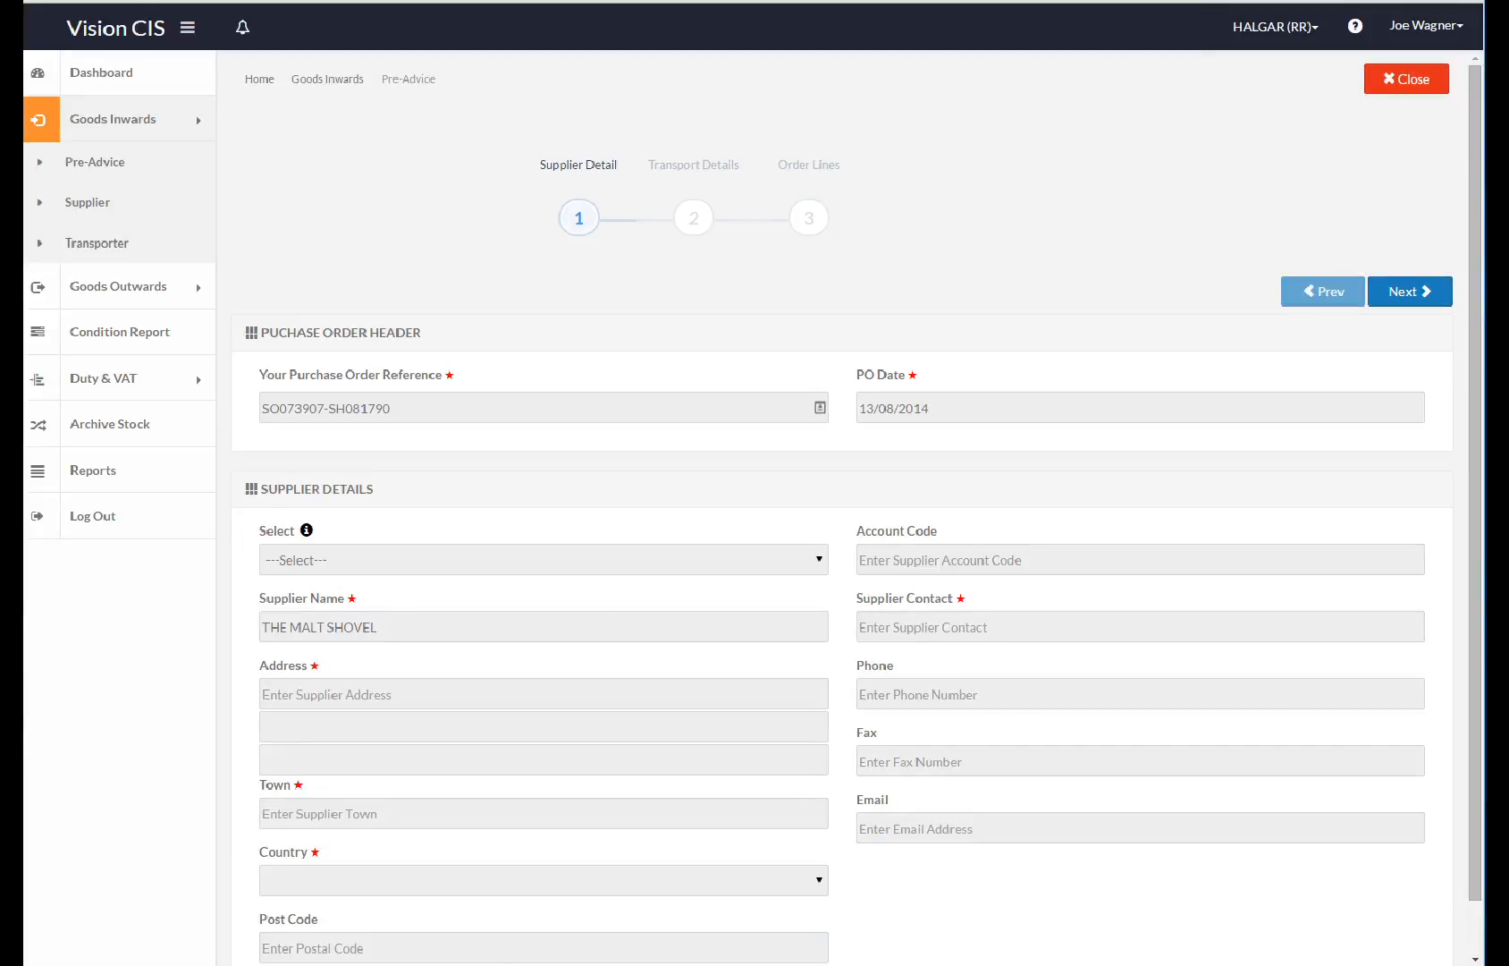
click(1406, 79)
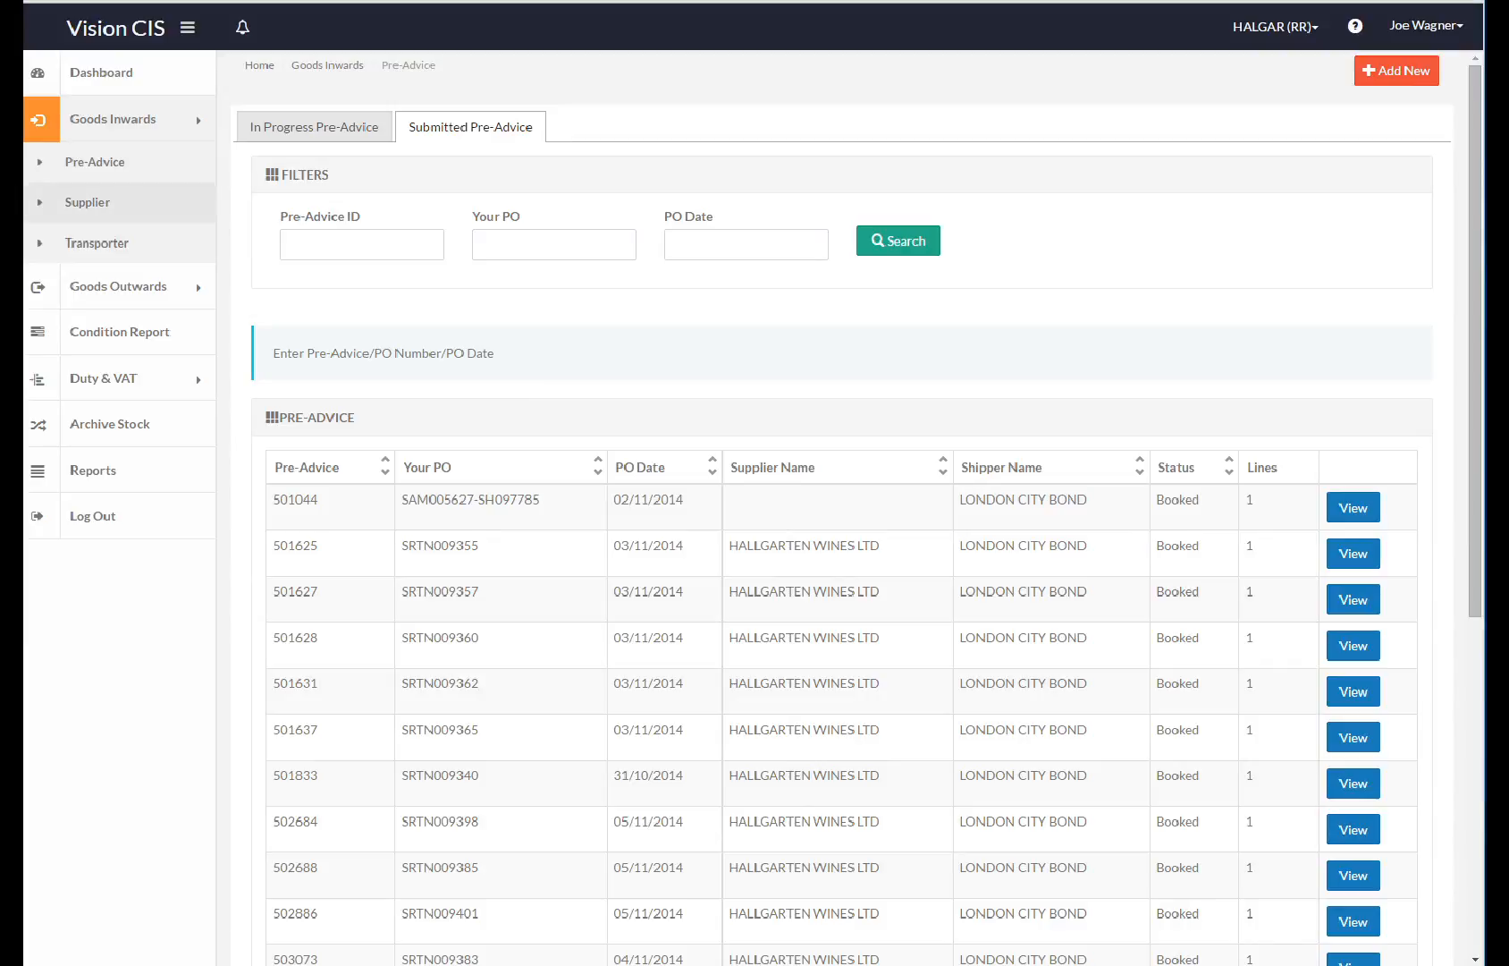
Look at the Goods Inwards supplier list and open the transporter list.
click(88, 202)
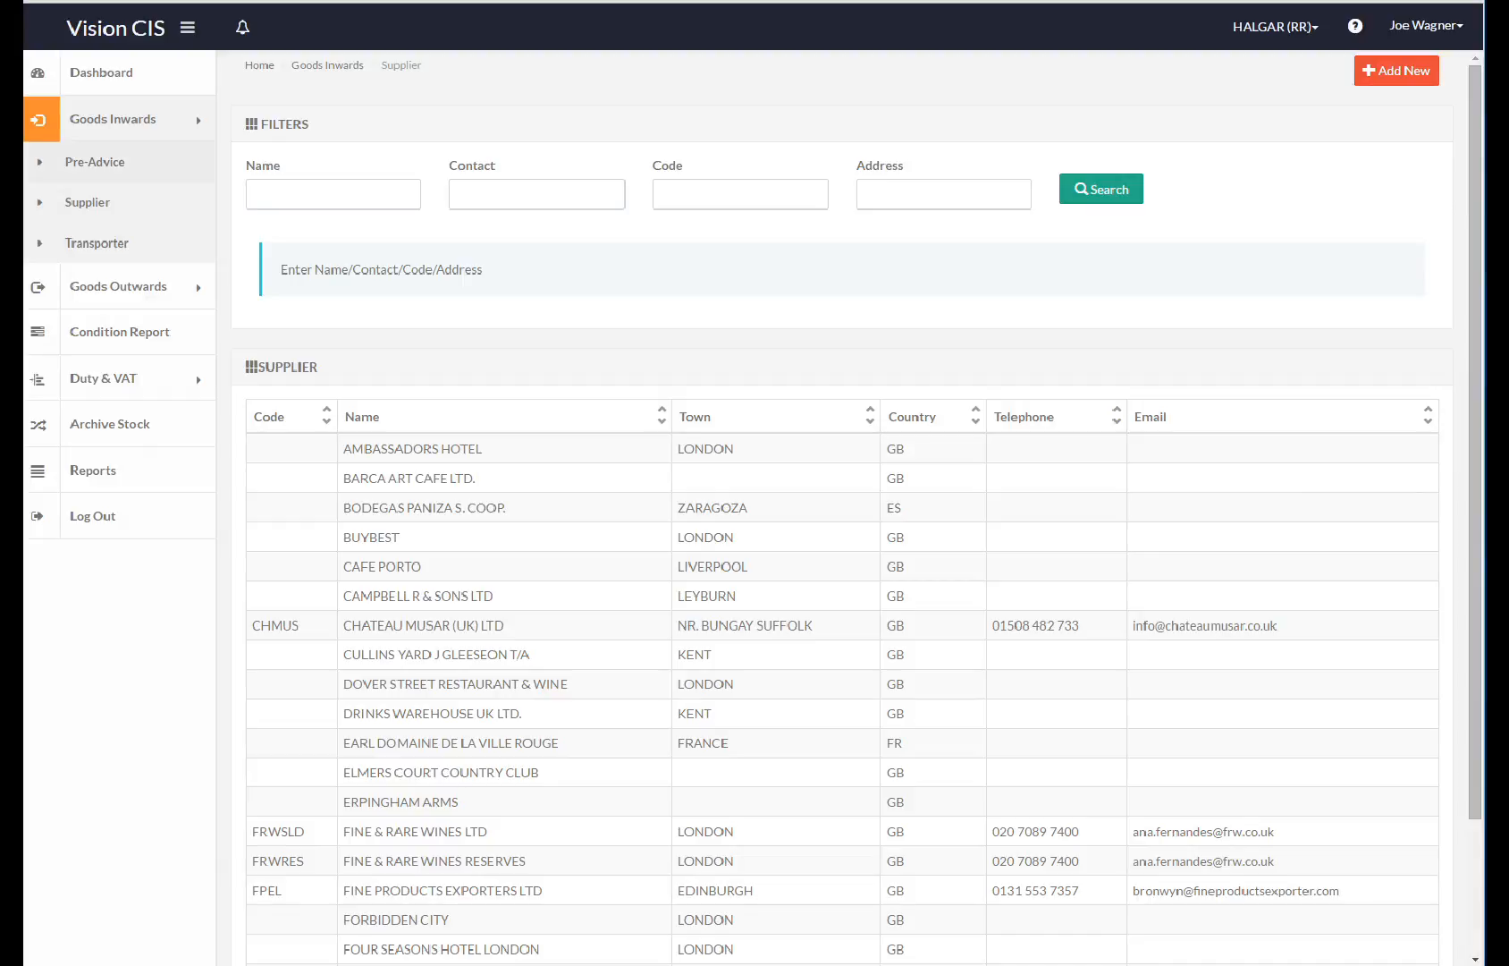
click(97, 243)
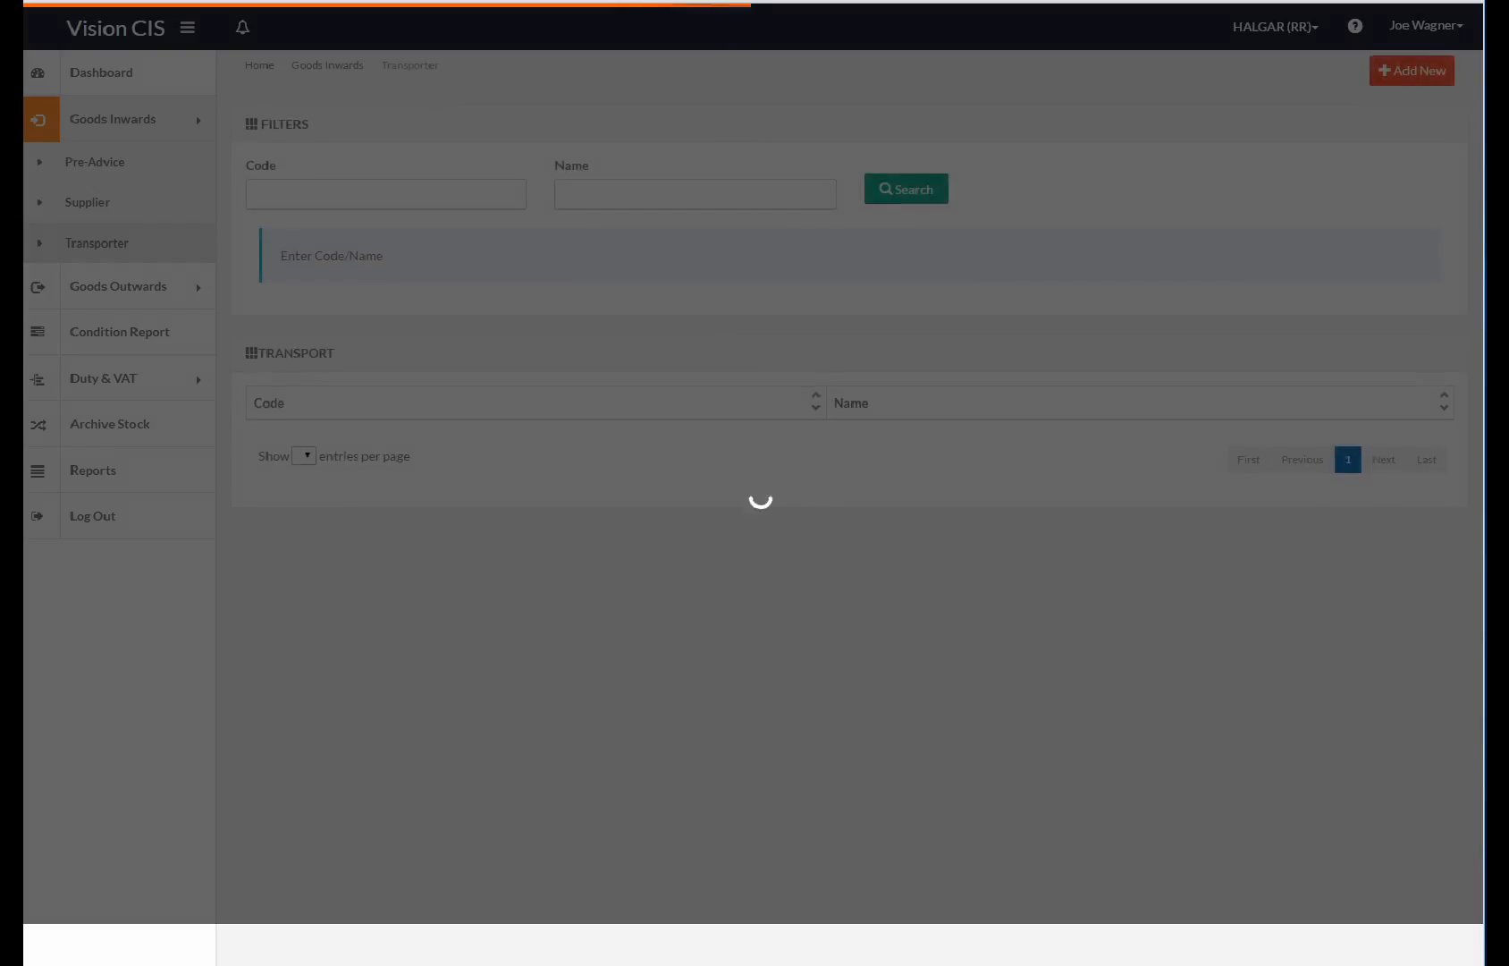